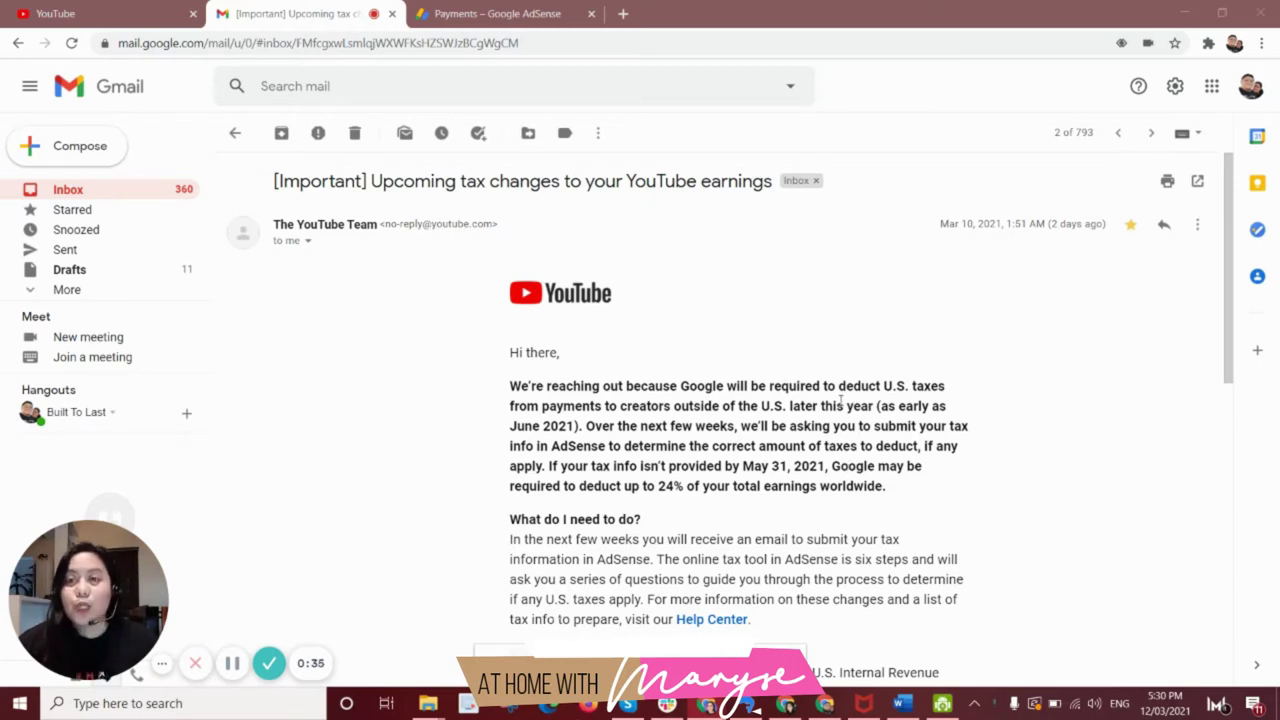
Highlight 'May 31, 2021' and 'deduct up to 24%' in the tax email, then switch to AdSense.
{"action": "scroll", "coordinate": [838, 400], "scroll_direction": "down", "scroll_amount": 1}
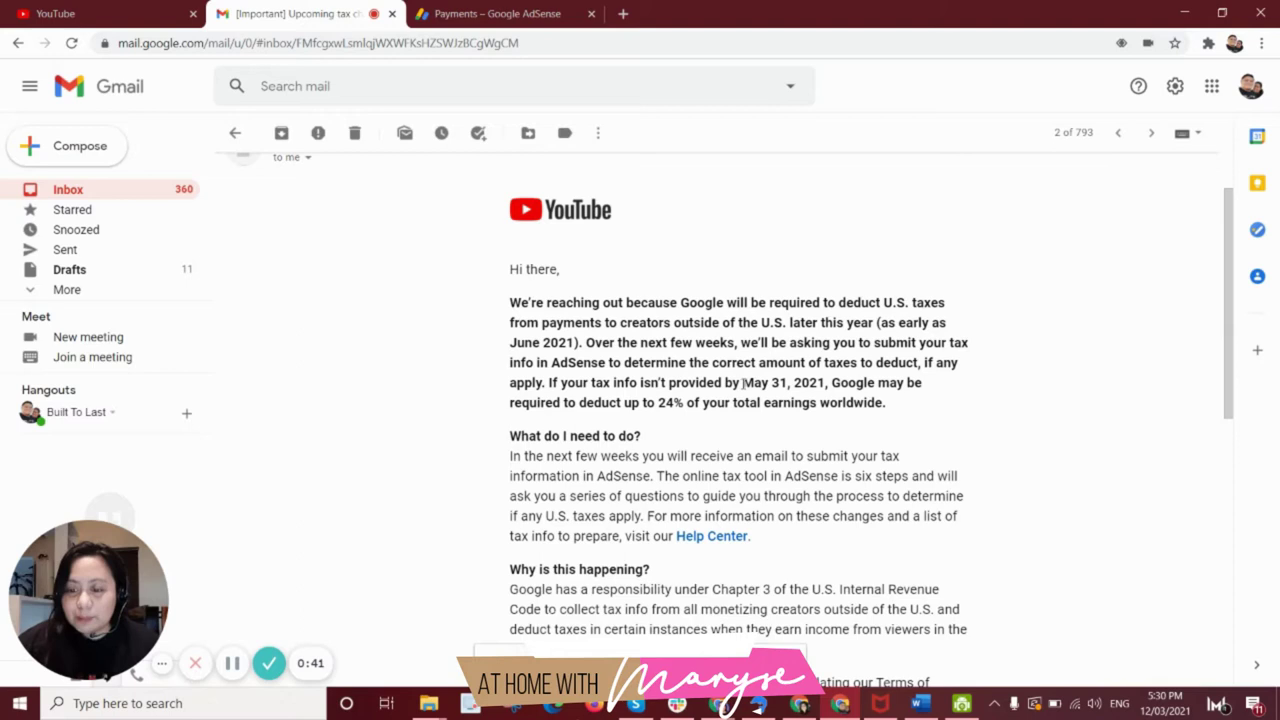
{"action": "left_click_drag", "start_coordinate": [743, 383], "coordinate": [825, 383]}
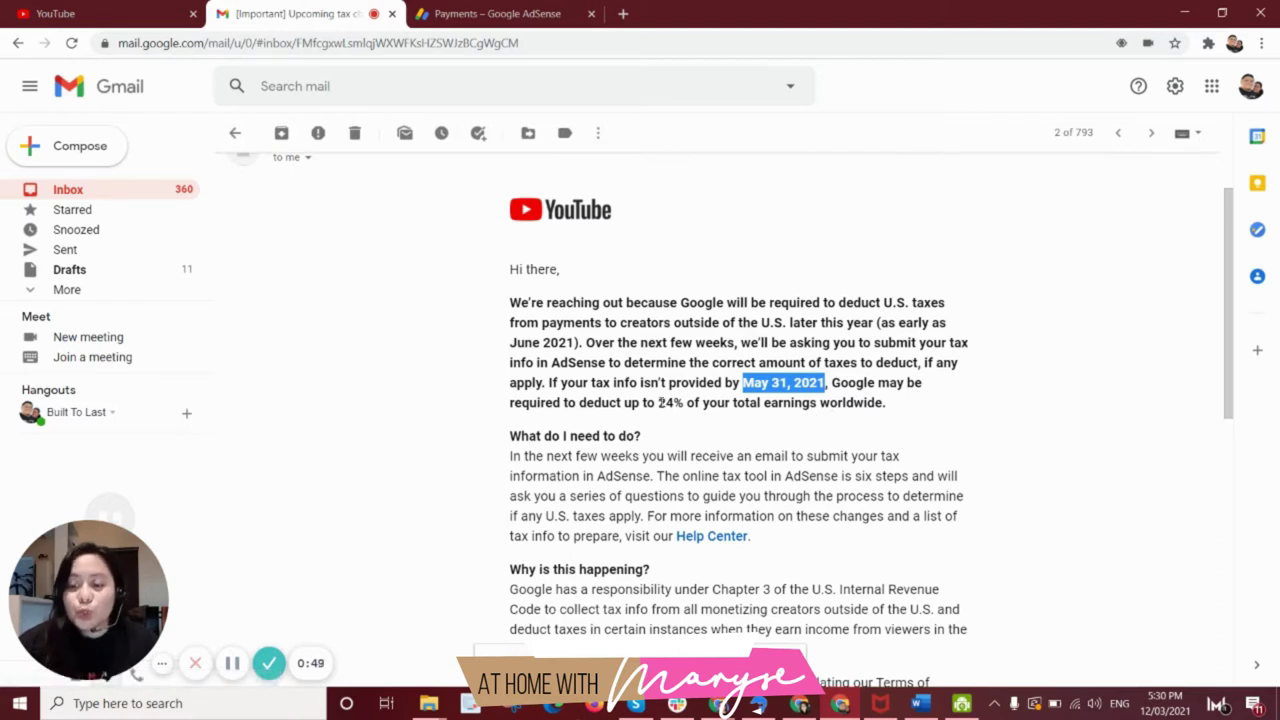
{"action": "left_click_drag", "start_coordinate": [588, 403], "coordinate": [688, 403]}
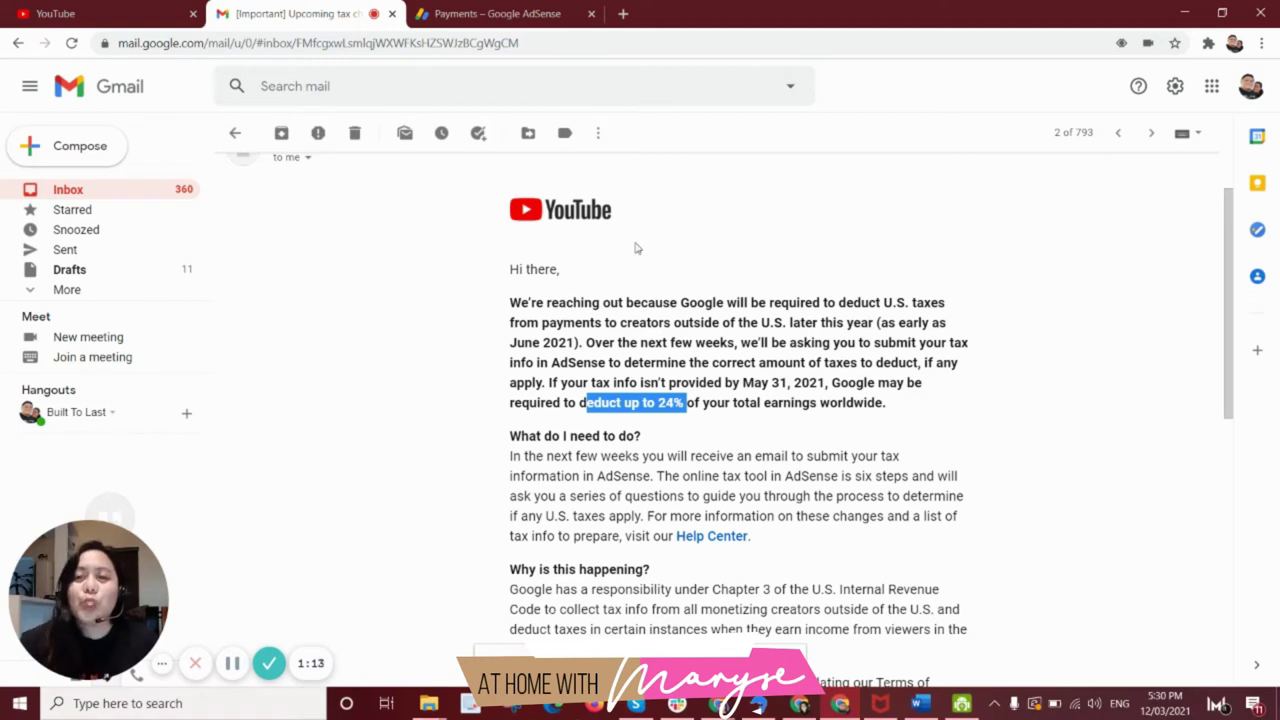
{"action": "left_click", "coordinate": [512, 13]}
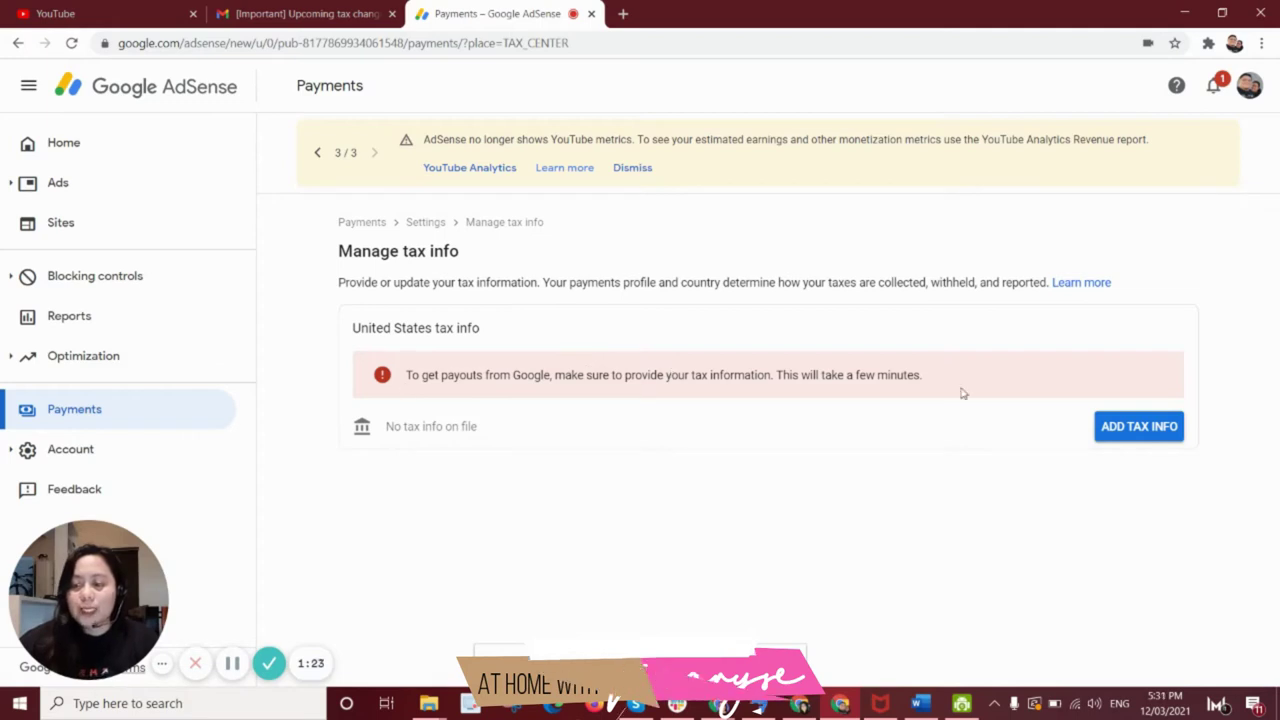
Start adding US tax info, re-verify with the account password, and pick Individual.
{"action": "left_click", "coordinate": [1131, 428]}
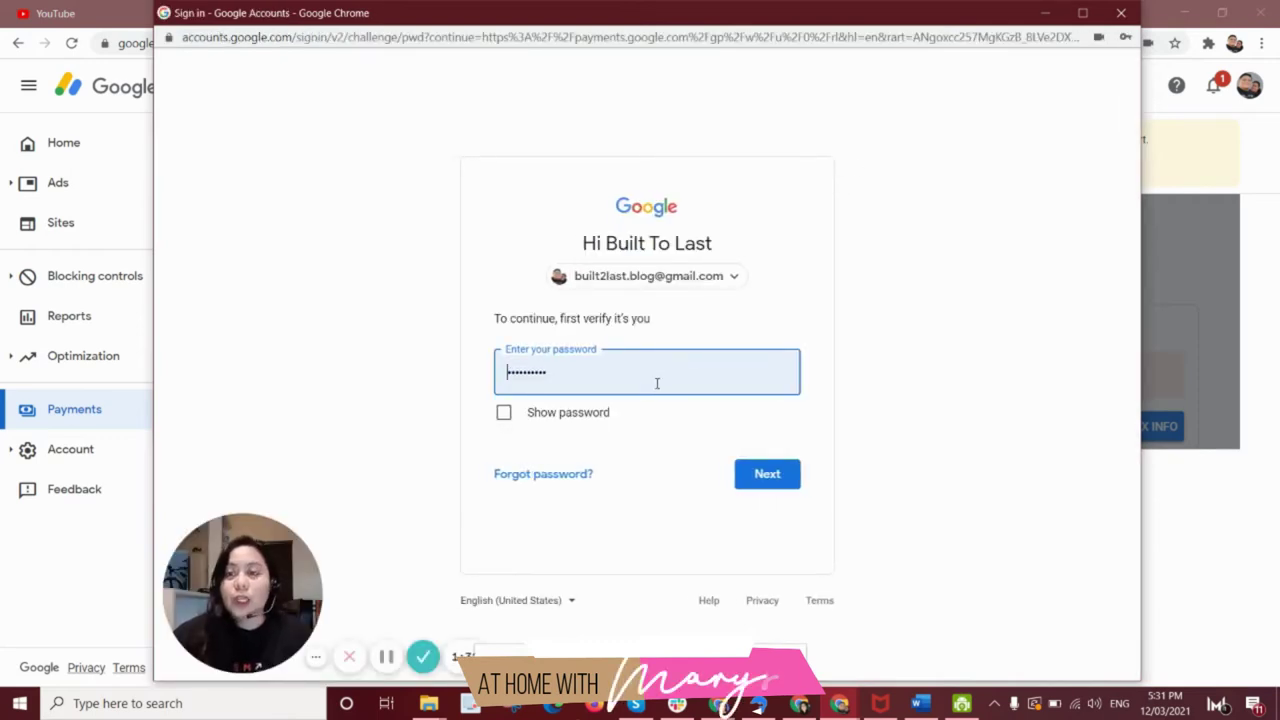
{"action": "left_click", "coordinate": [757, 482]}
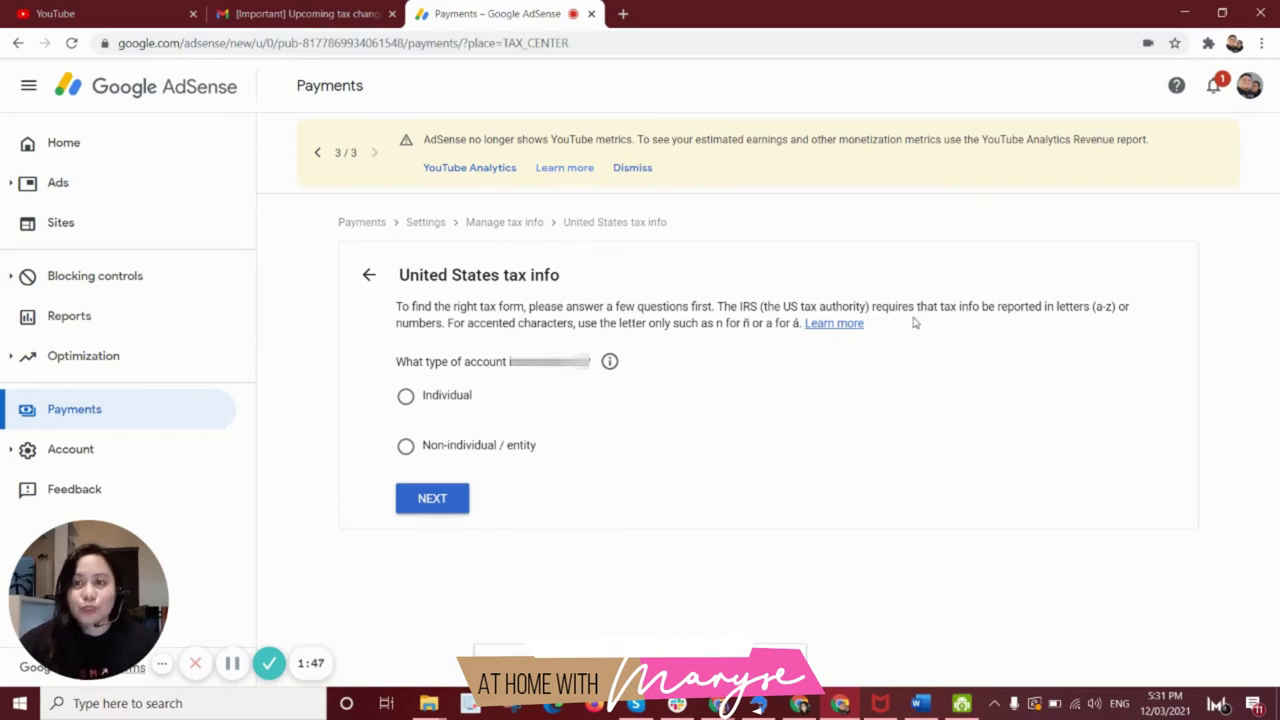
{"action": "left_click", "coordinate": [407, 398]}
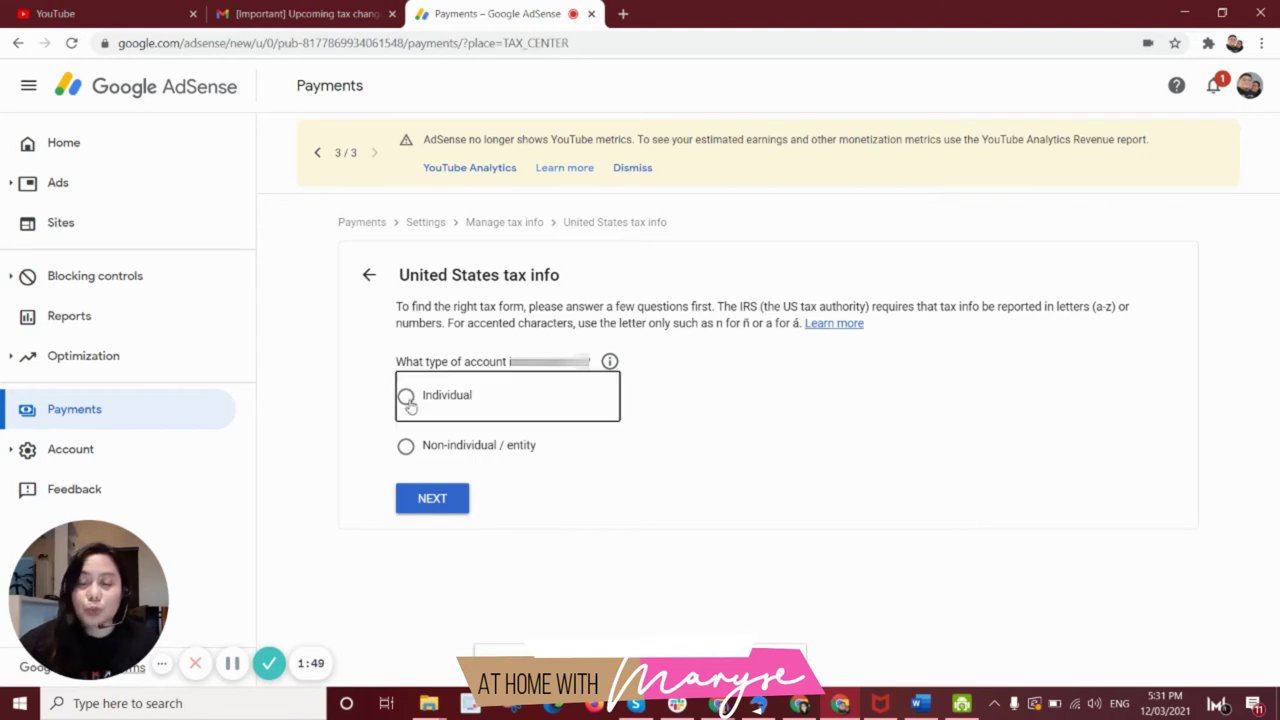
Confirm Individual, answer No to US citizen/resident, and choose the W-8BEN form.
{"action": "left_click", "coordinate": [433, 499]}
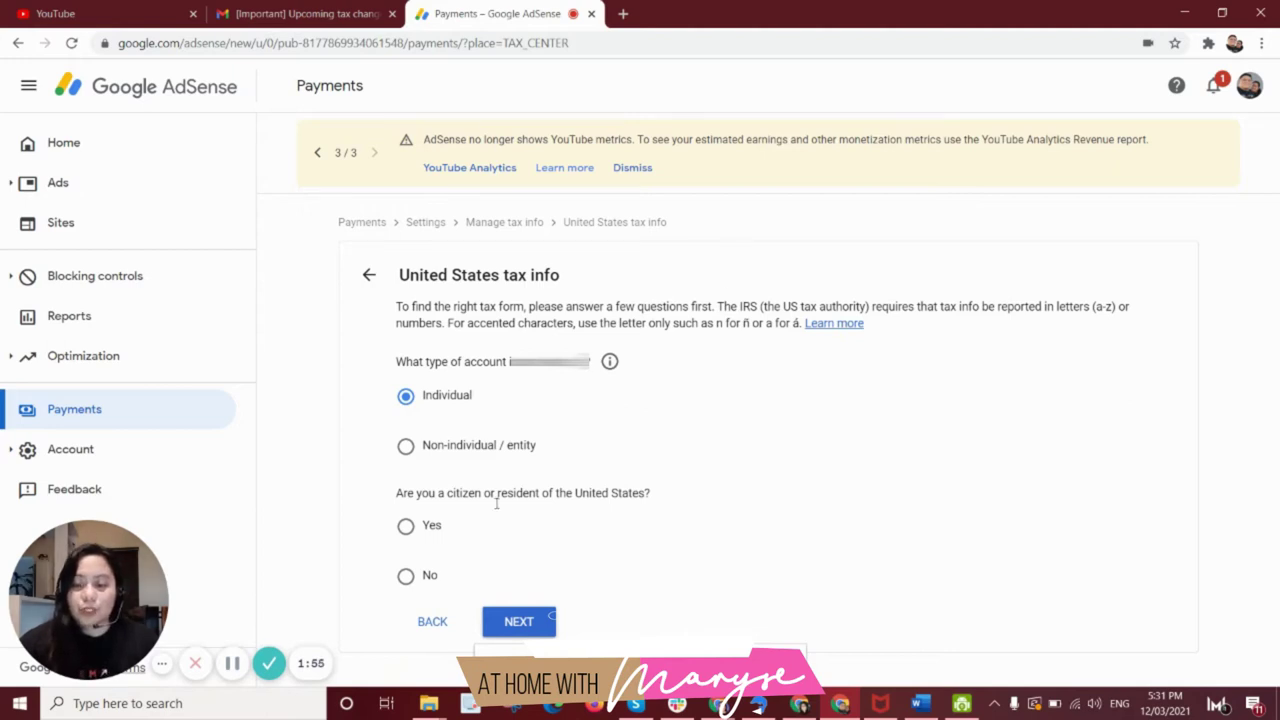
{"action": "left_click", "coordinate": [406, 577]}
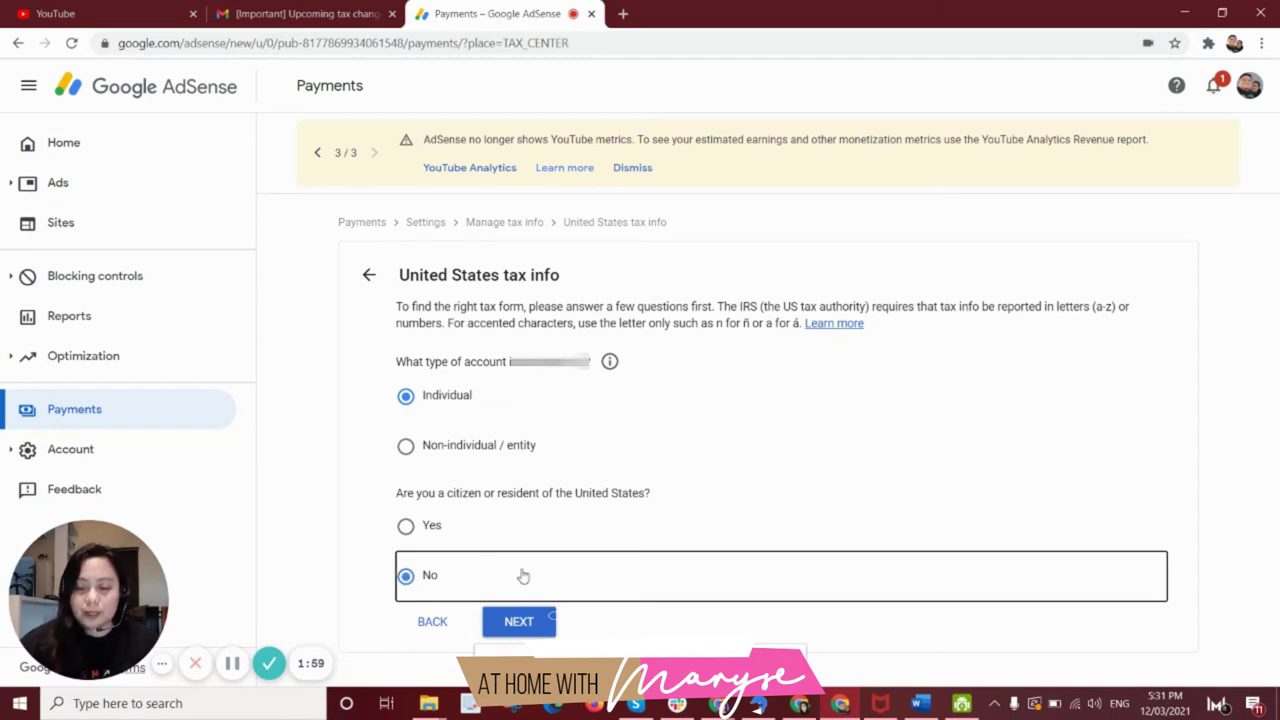
{"action": "left_click", "coordinate": [518, 624]}
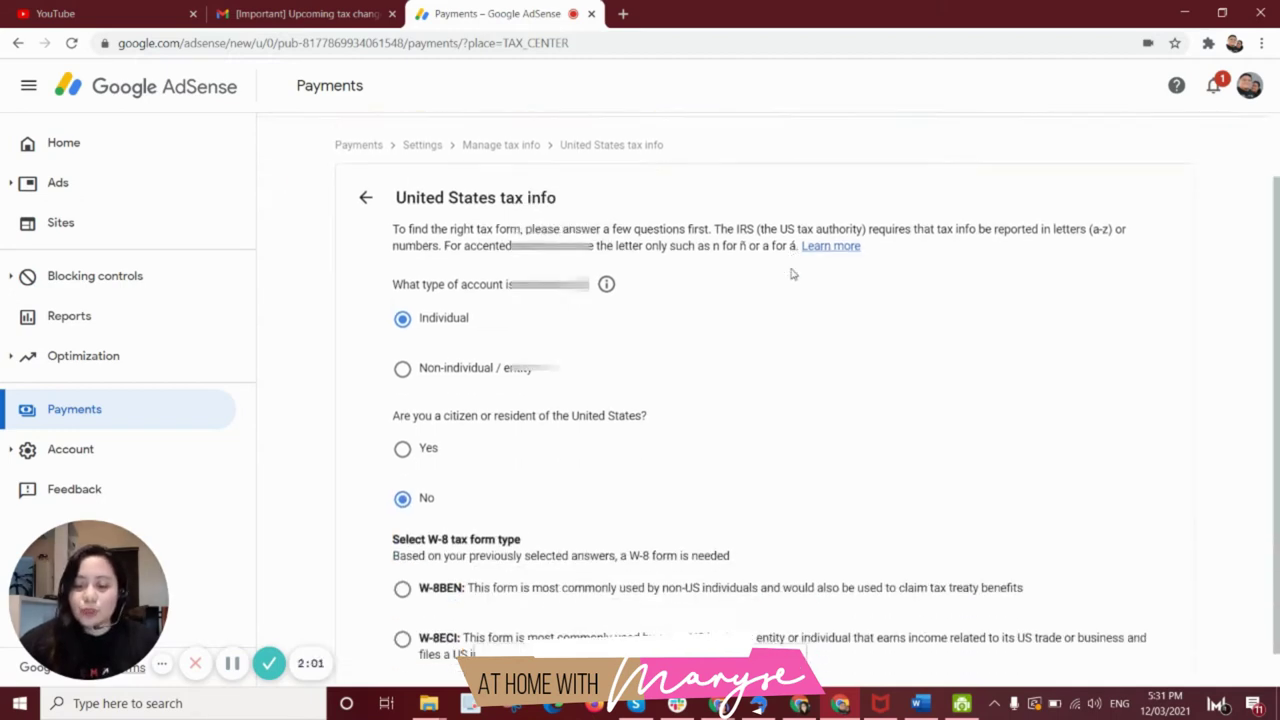
{"action": "scroll", "coordinate": [790, 270], "scroll_direction": "down", "scroll_amount": 2}
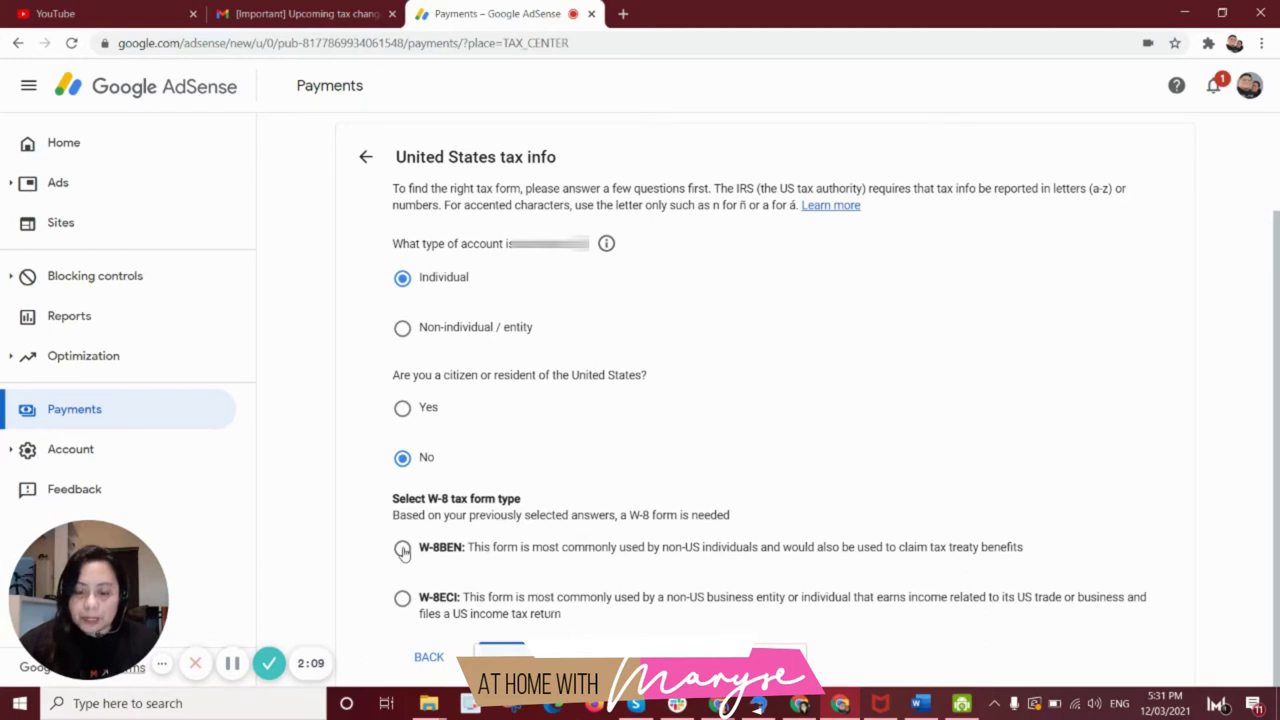
{"action": "left_click", "coordinate": [402, 550]}
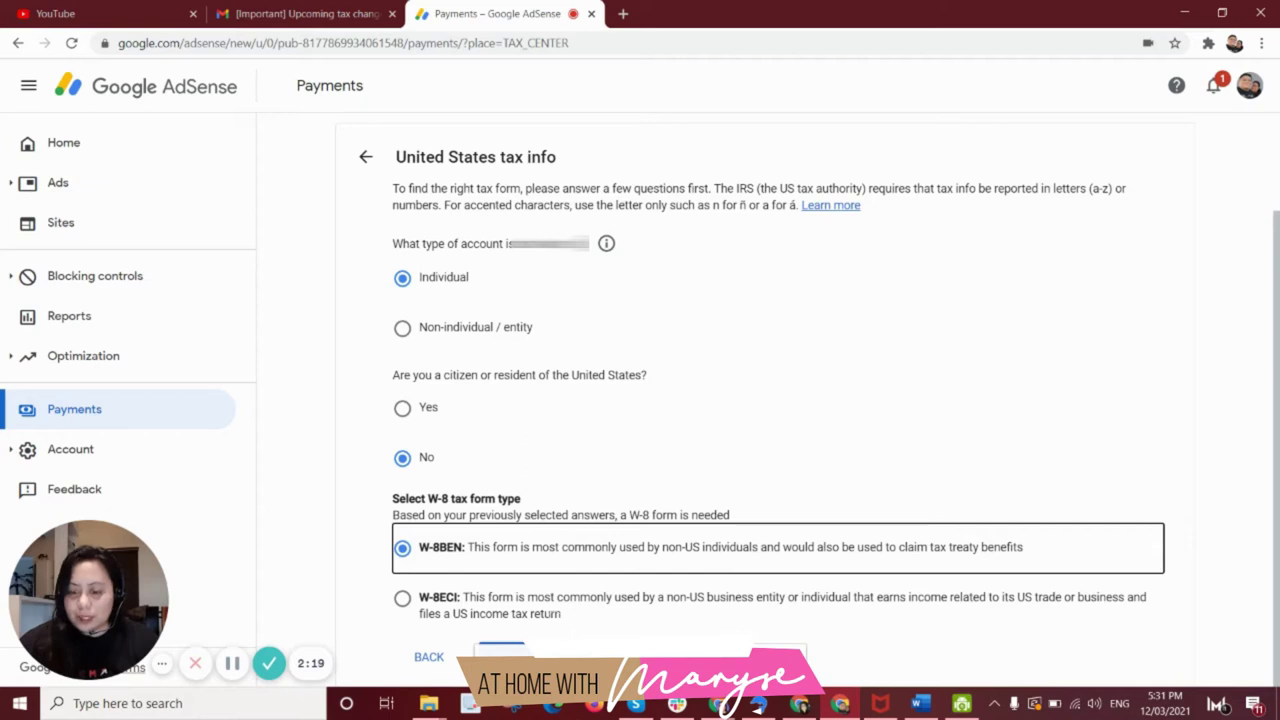
{"action": "left_click", "coordinate": [500, 656]}
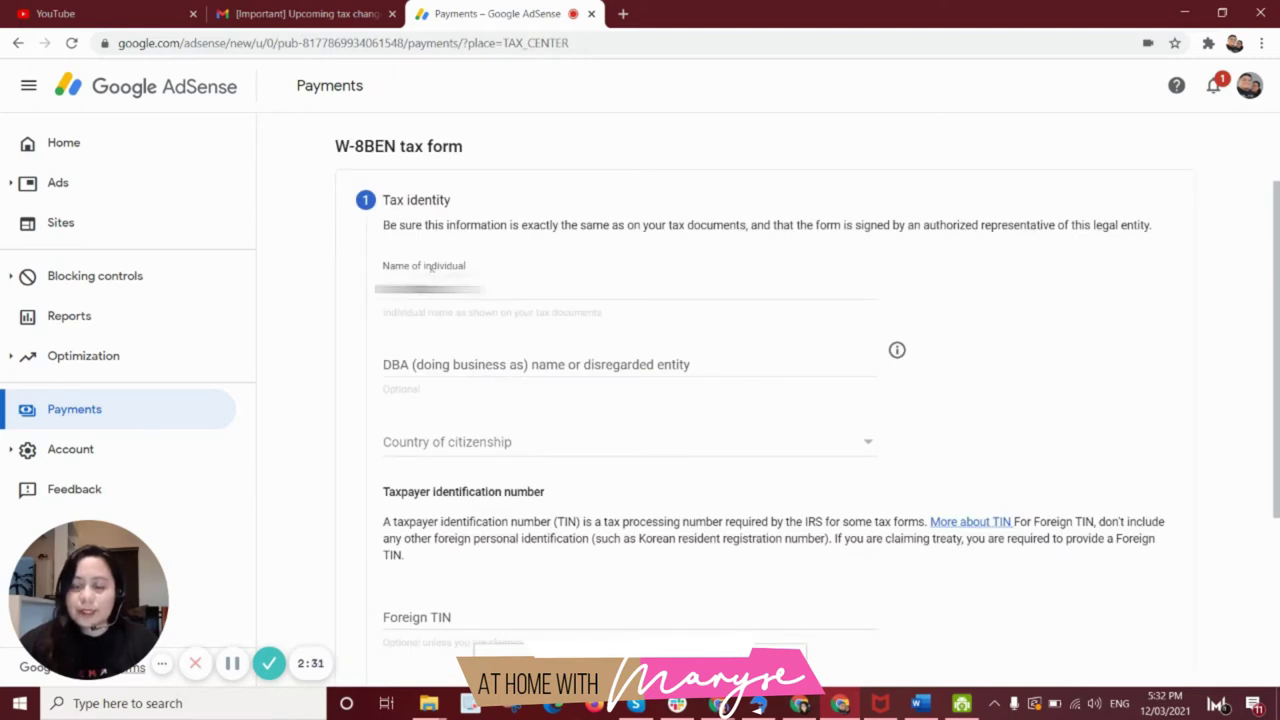
Set the country of citizenship to Philippines.
{"action": "scroll", "coordinate": [513, 282], "scroll_direction": "down", "scroll_amount": 1}
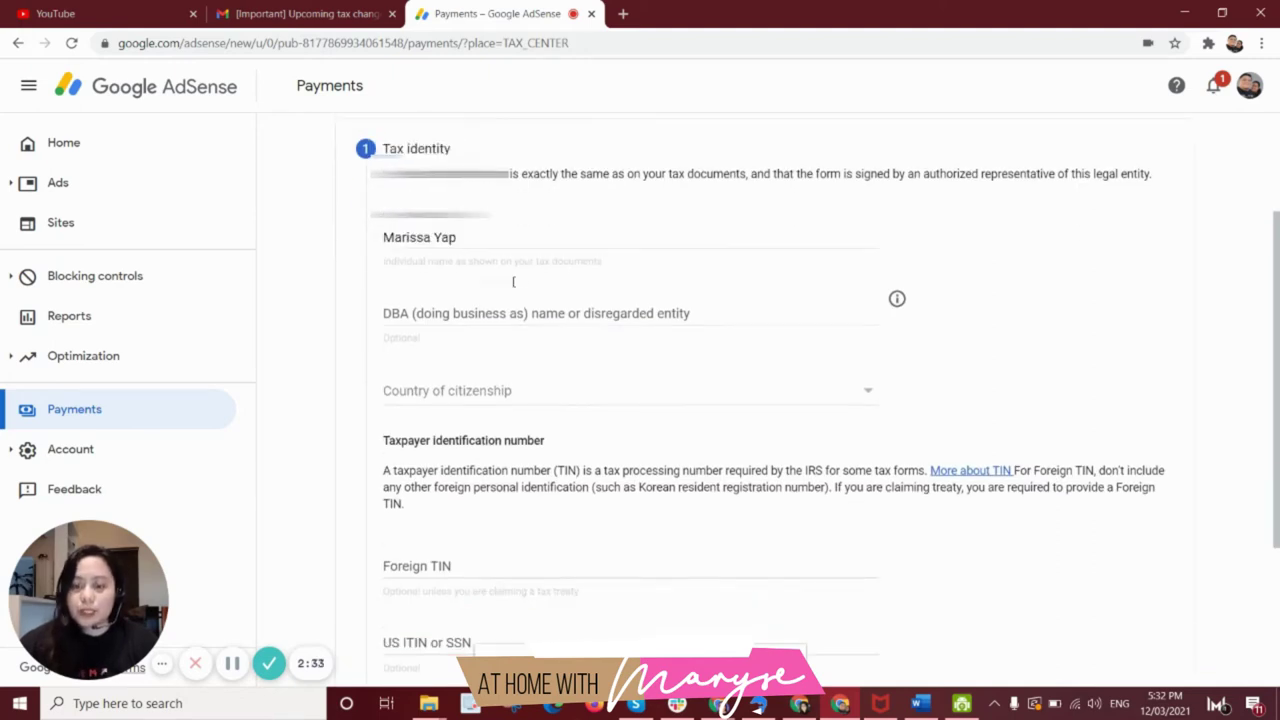
{"action": "left_click", "coordinate": [536, 366]}
{"action": "scroll", "coordinate": [520, 446], "scroll_direction": "down", "scroll_amount": 8}
{"action": "scroll", "coordinate": [520, 450], "scroll_direction": "down", "scroll_amount": 20}
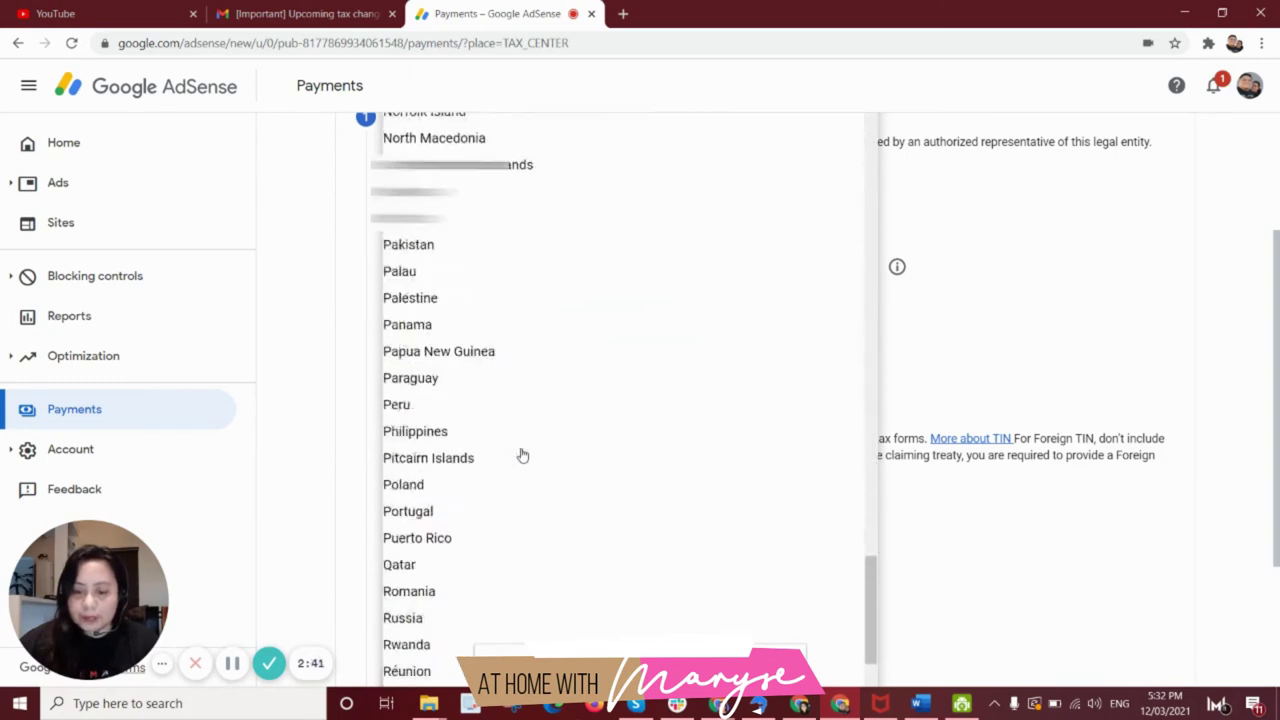
{"action": "scroll", "coordinate": [520, 450], "scroll_direction": "down", "scroll_amount": 3}
{"action": "left_click", "coordinate": [434, 267]}
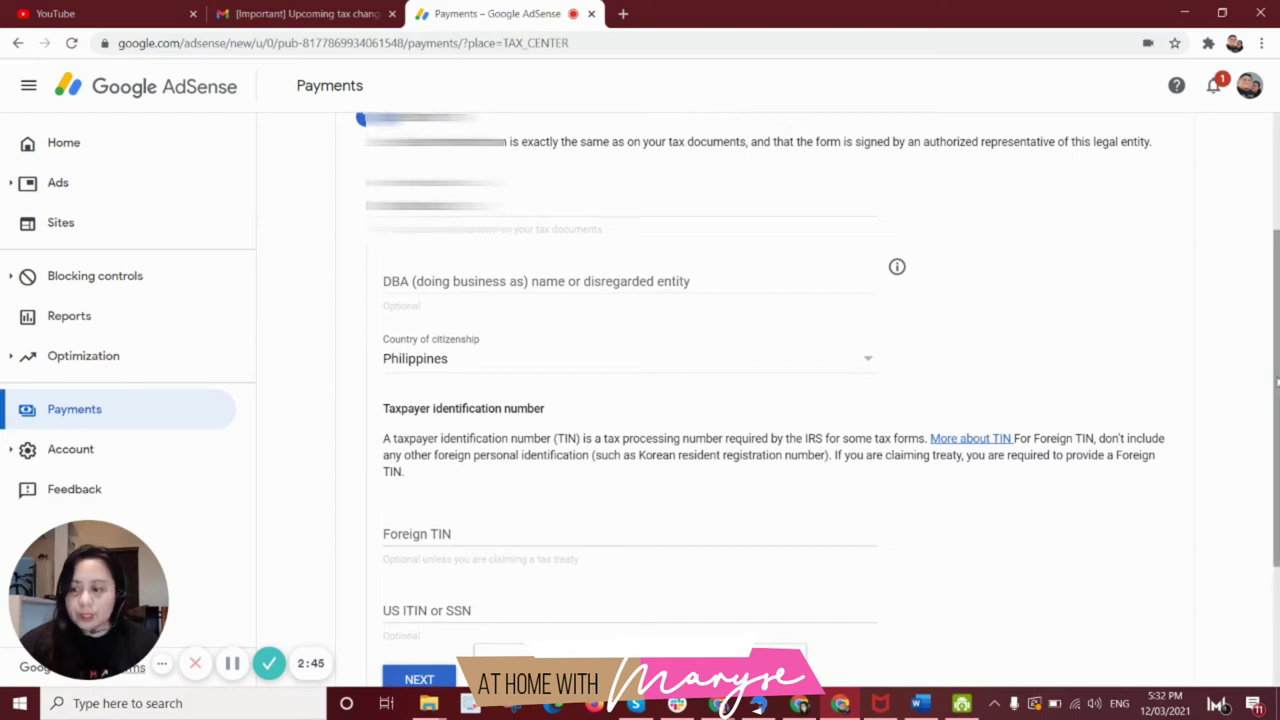
Enter the foreign TIN and submit the tax identity section.
{"action": "left_click_drag", "start_coordinate": [1276, 390], "coordinate": [1249, 514]}
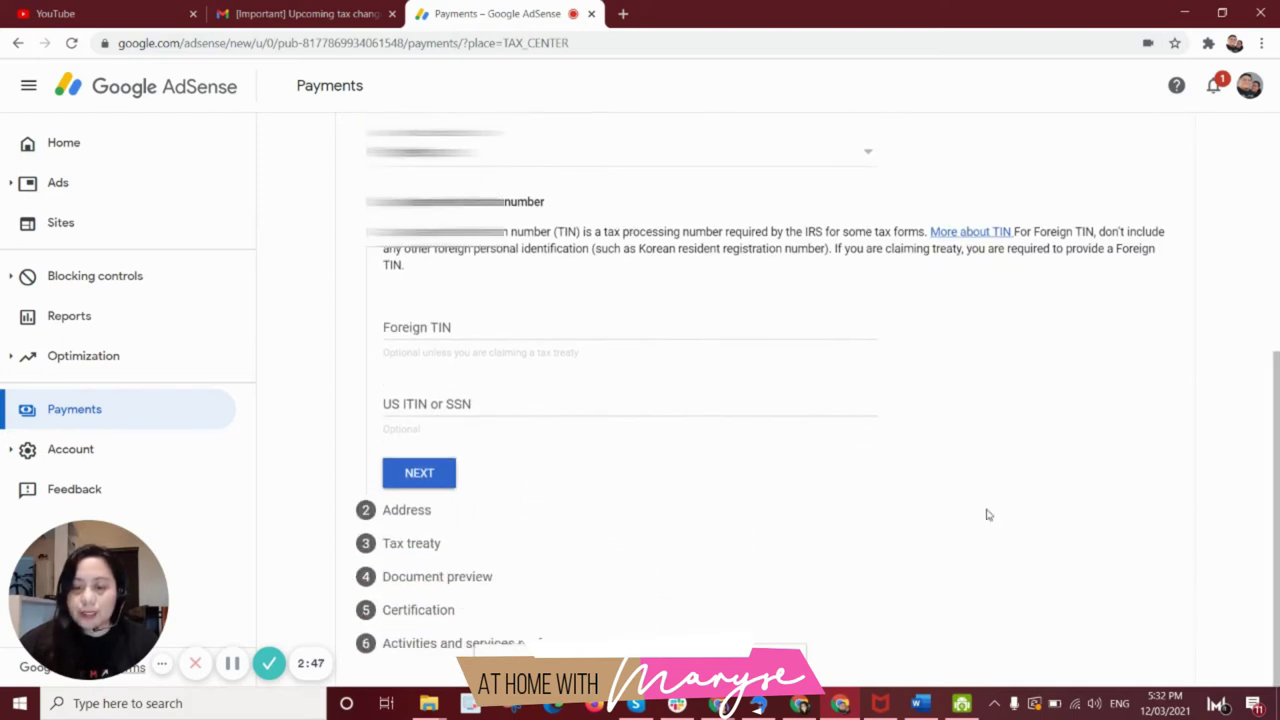
{"action": "left_click", "coordinate": [403, 327]}
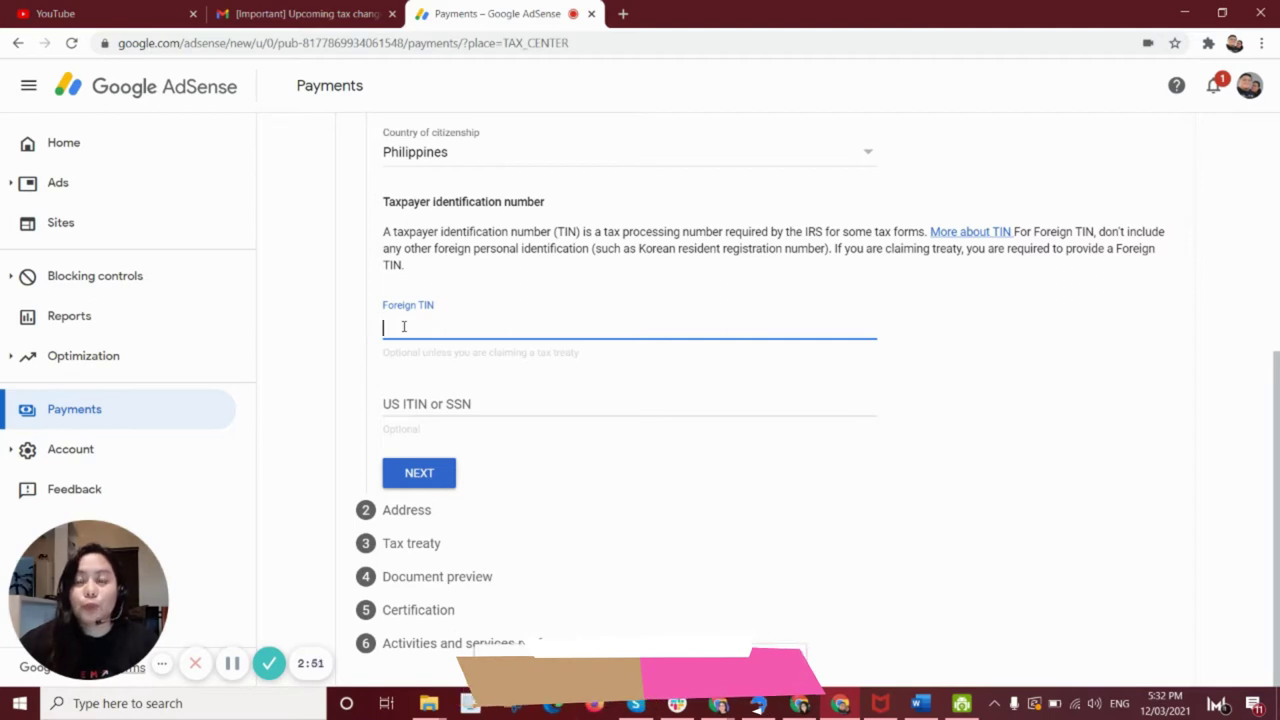
{"action": "type", "text": "123456789"}
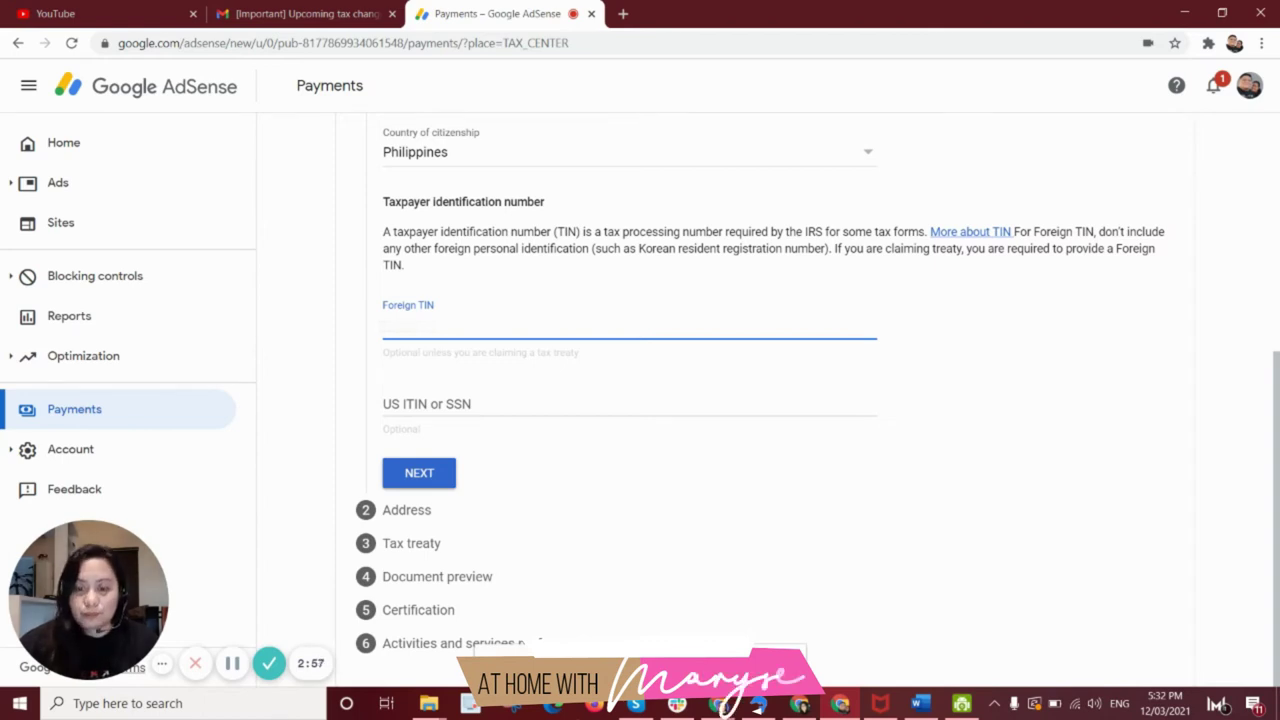
{"action": "left_click", "coordinate": [498, 306]}
{"action": "left_click", "coordinate": [498, 306]}
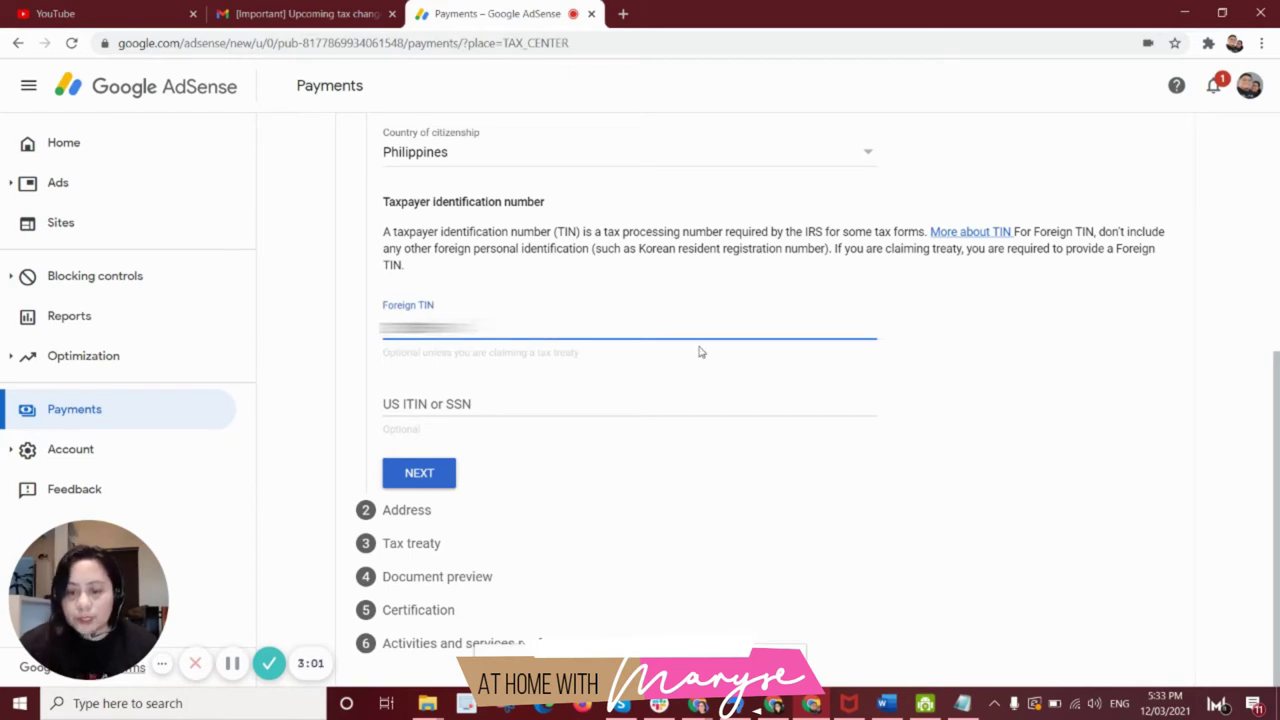
{"action": "left_click", "coordinate": [410, 478]}
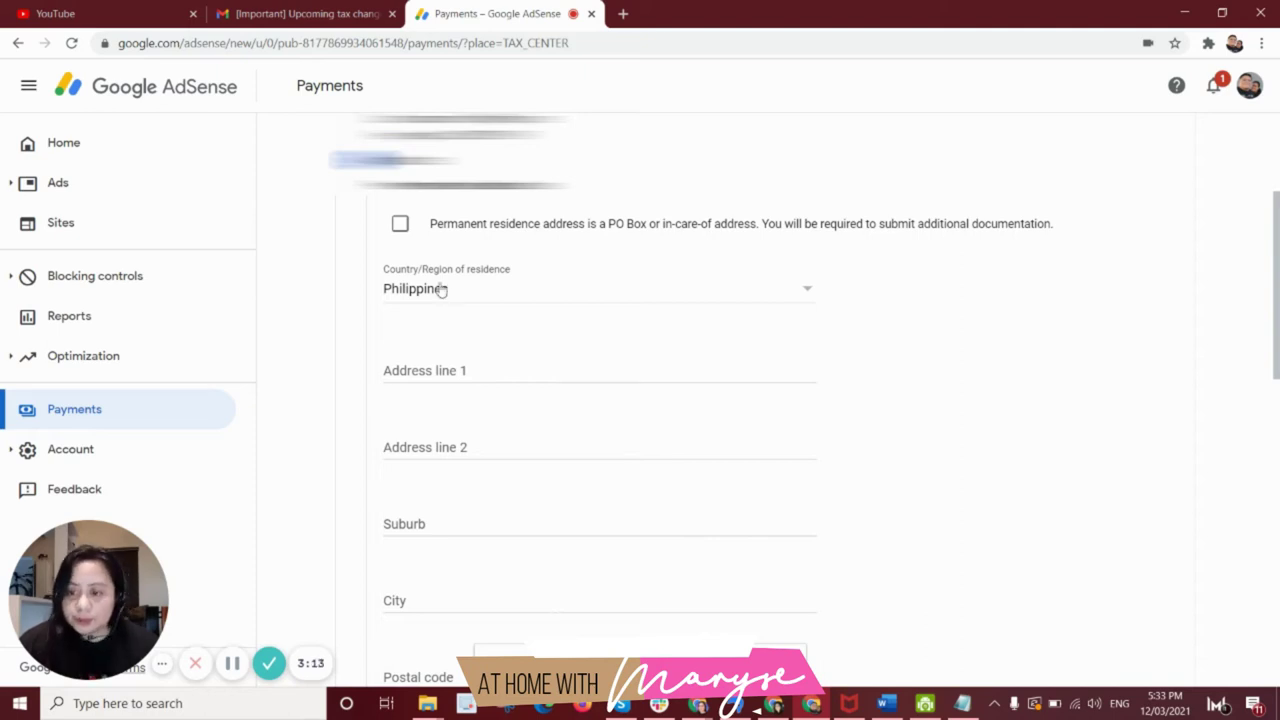
Mark the residence address as PO Box/in-care-of and fill in the address lines.
{"action": "left_click", "coordinate": [400, 226]}
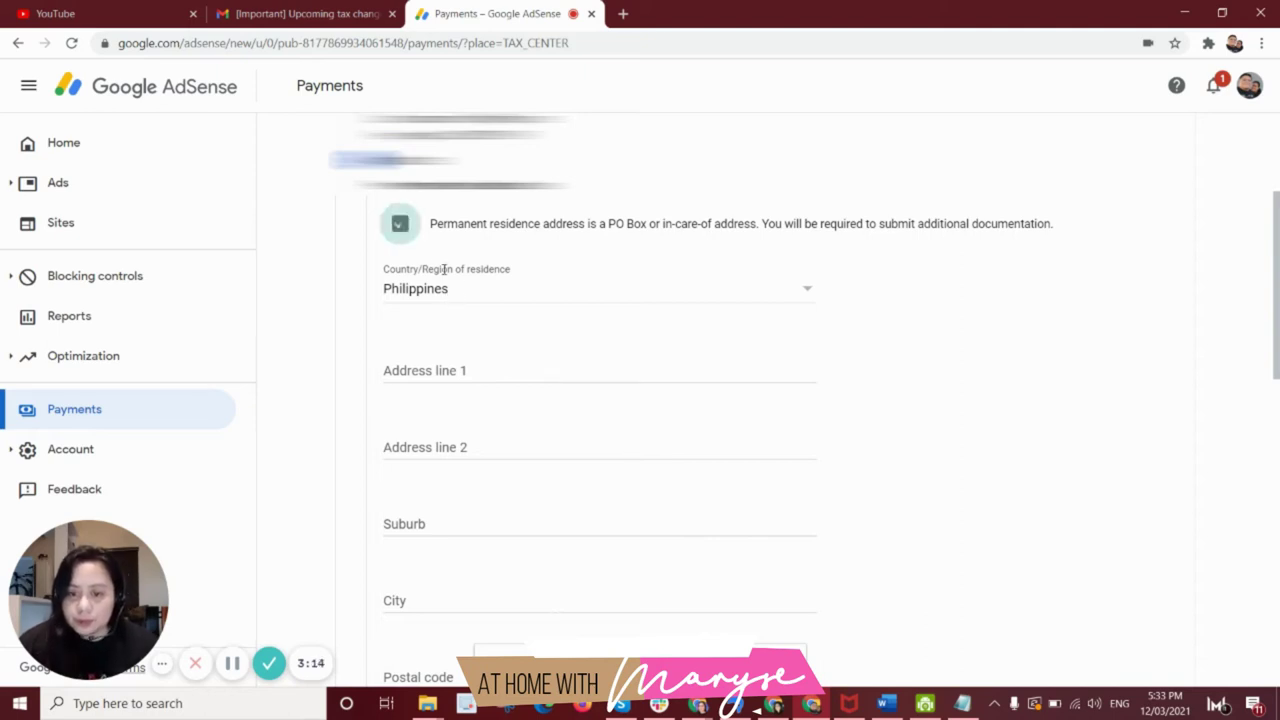
{"action": "left_click", "coordinate": [457, 368]}
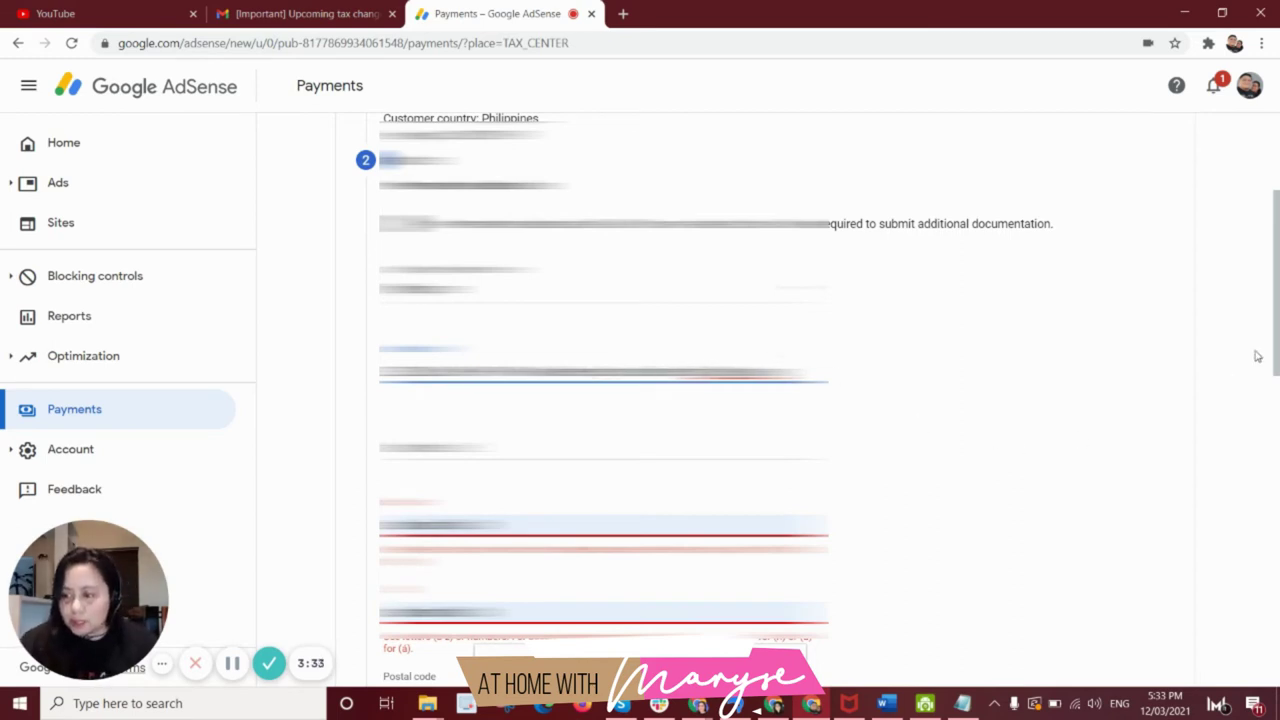
{"action": "left_click_drag", "start_coordinate": [1276, 356], "coordinate": [1275, 383]}
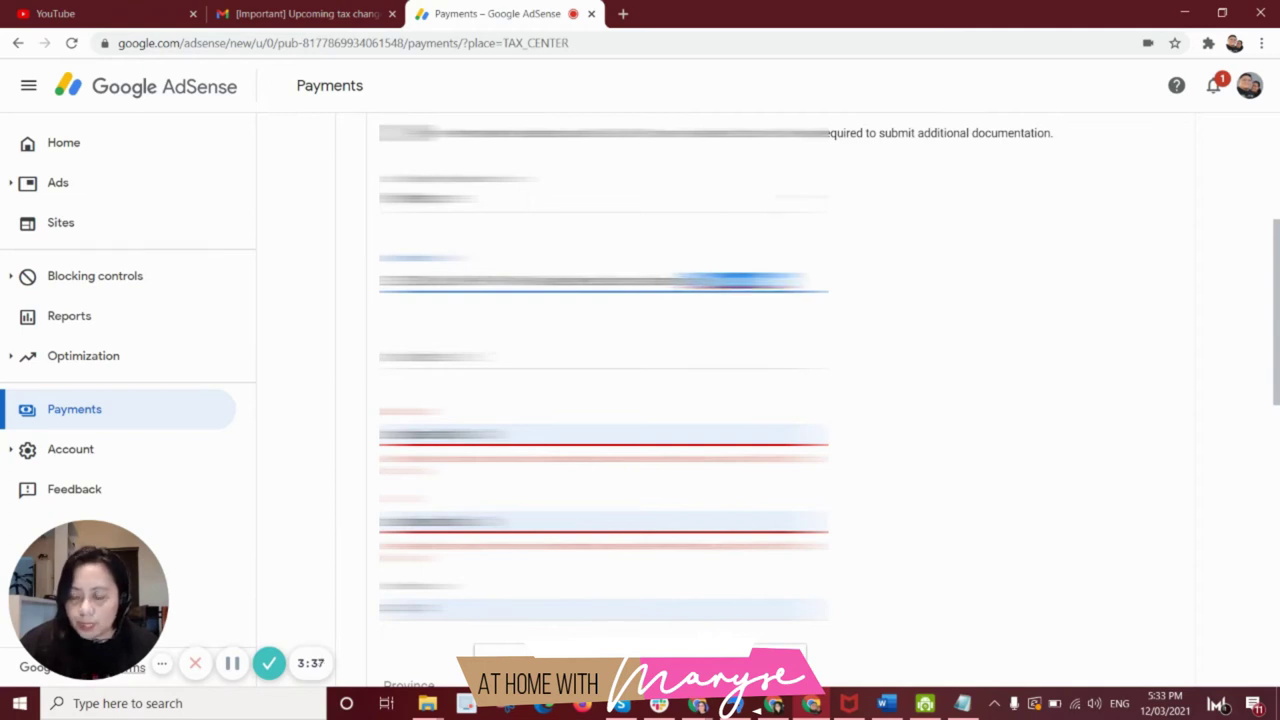
{"action": "key", "text": "Tab"}
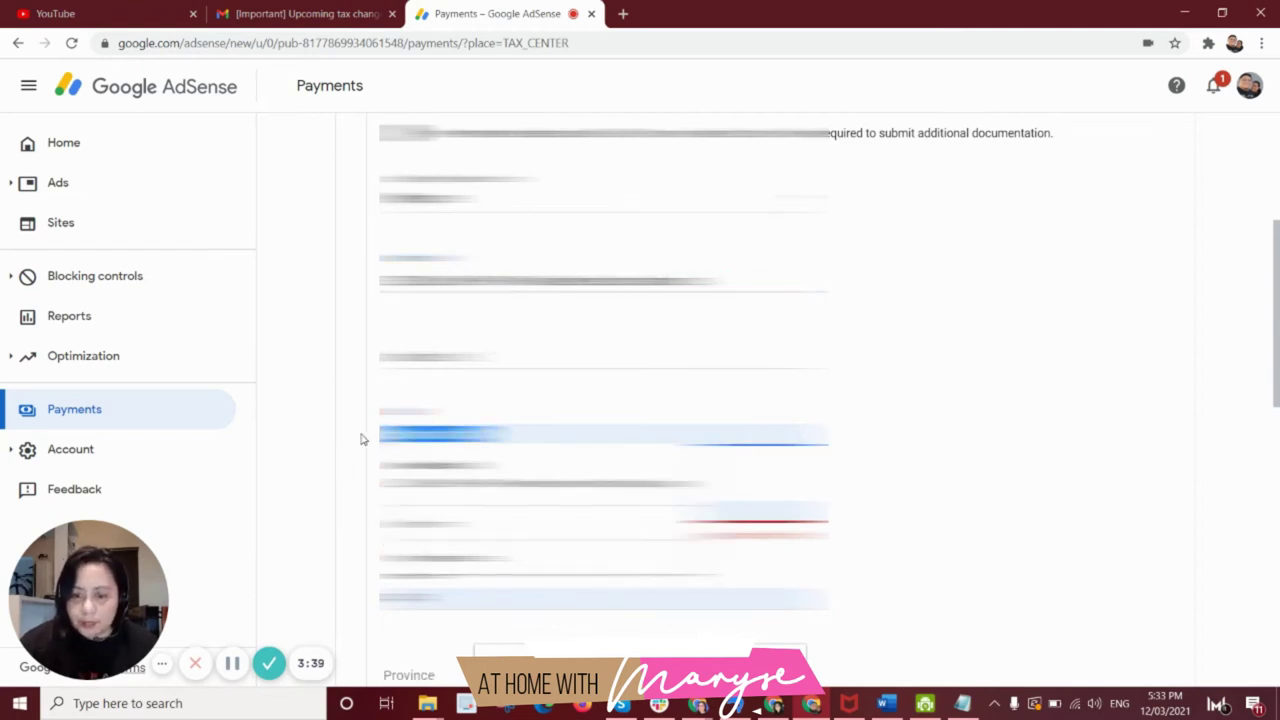
{"action": "key", "text": "Tab"}
{"action": "left_click_drag", "start_coordinate": [1276, 357], "coordinate": [1276, 402]}
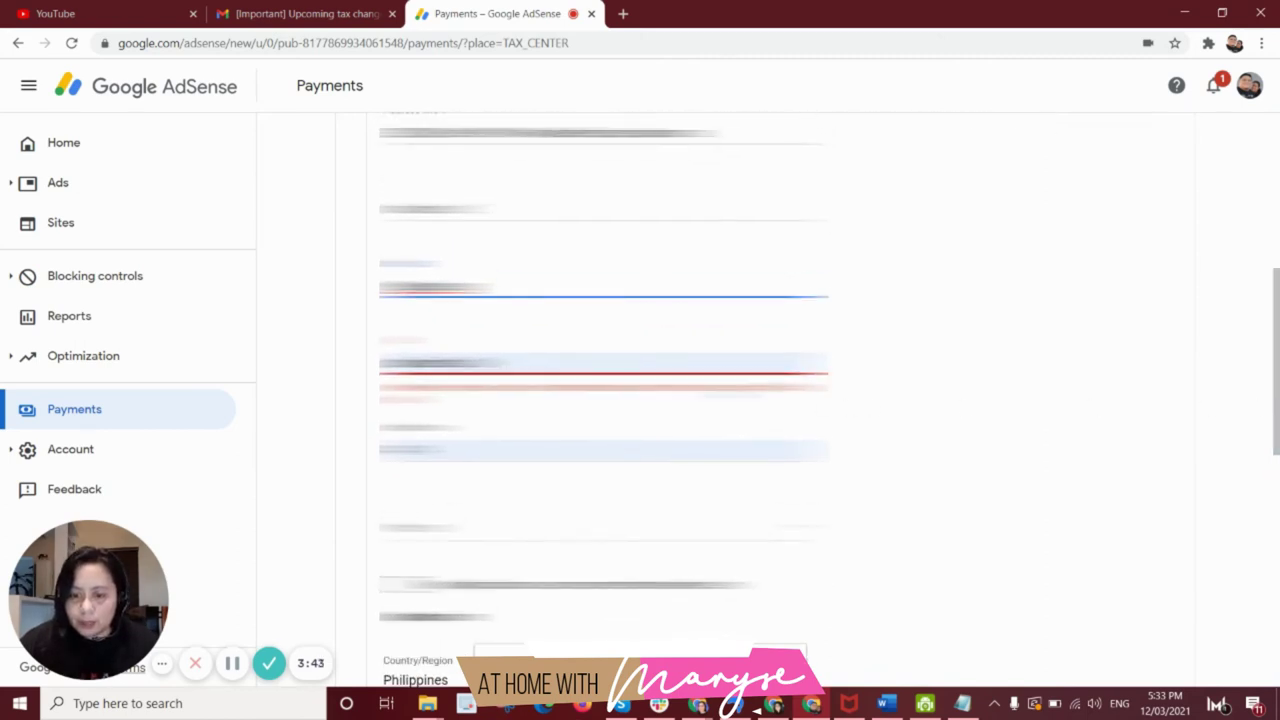
{"action": "left_click", "coordinate": [755, 365]}
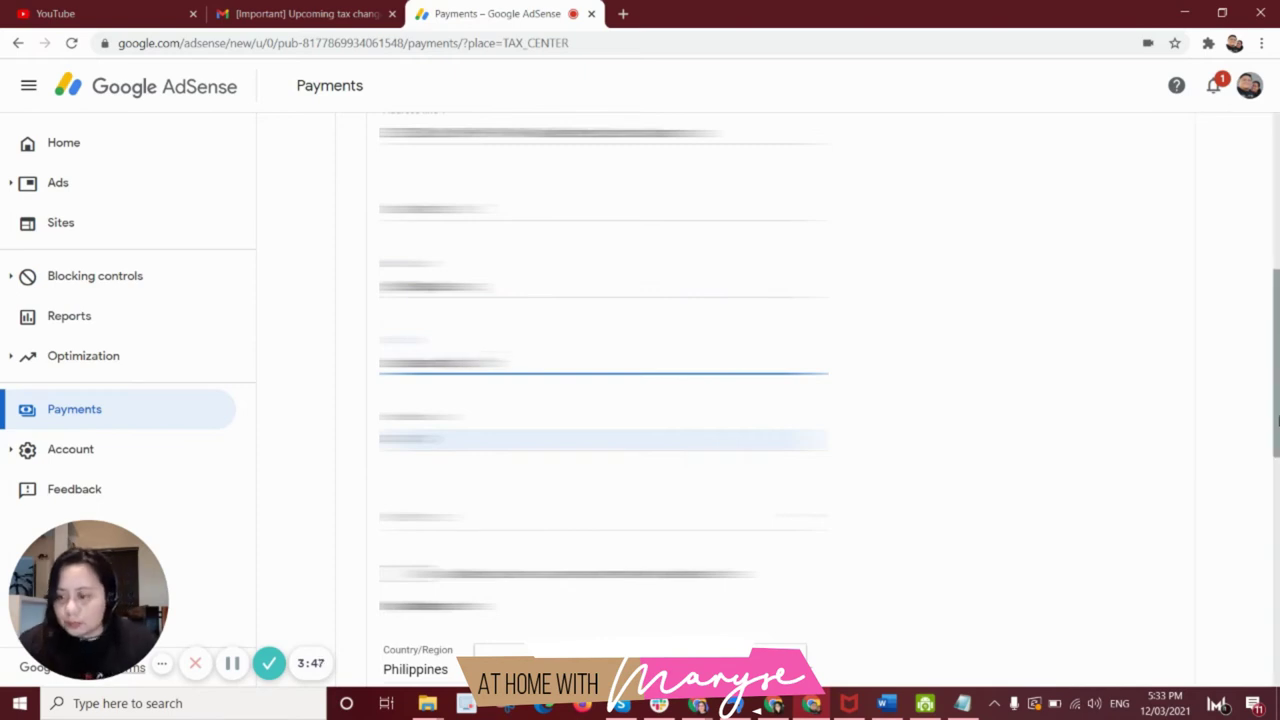
{"action": "left_click_drag", "start_coordinate": [1277, 400], "coordinate": [1261, 467]}
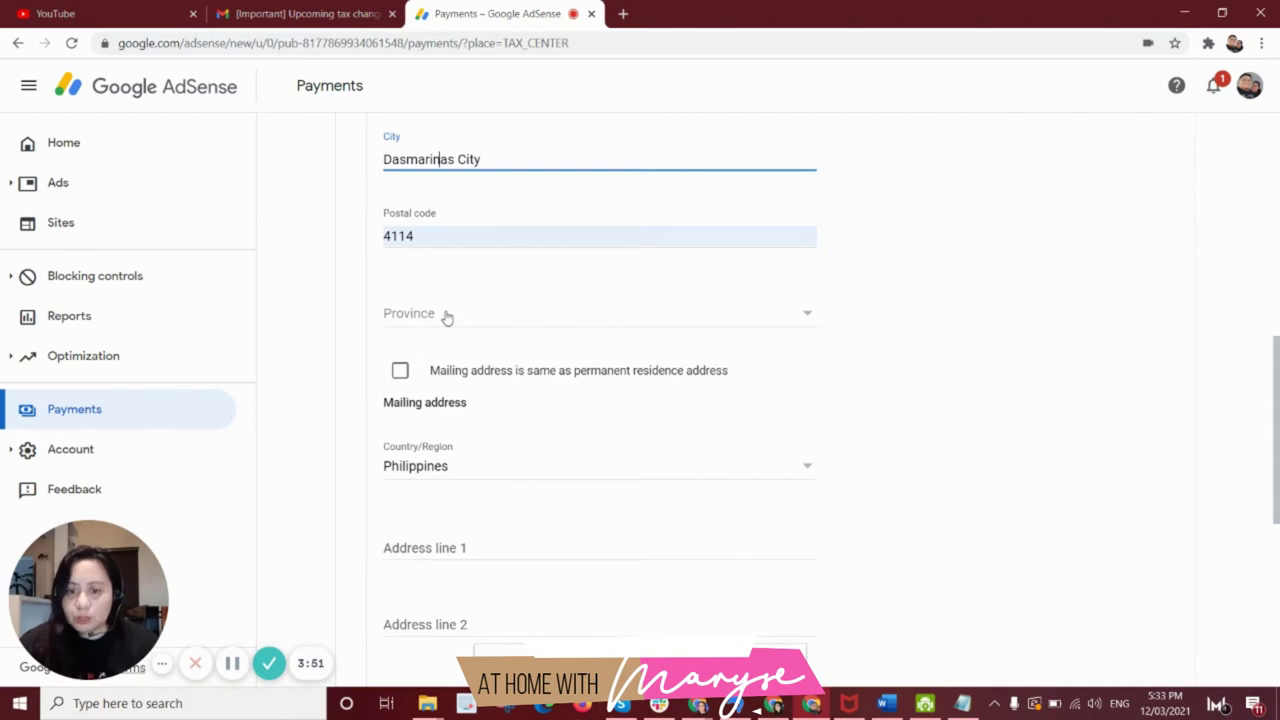
Choose the province and make the mailing address the same as the permanent residence.
{"action": "left_click", "coordinate": [449, 316]}
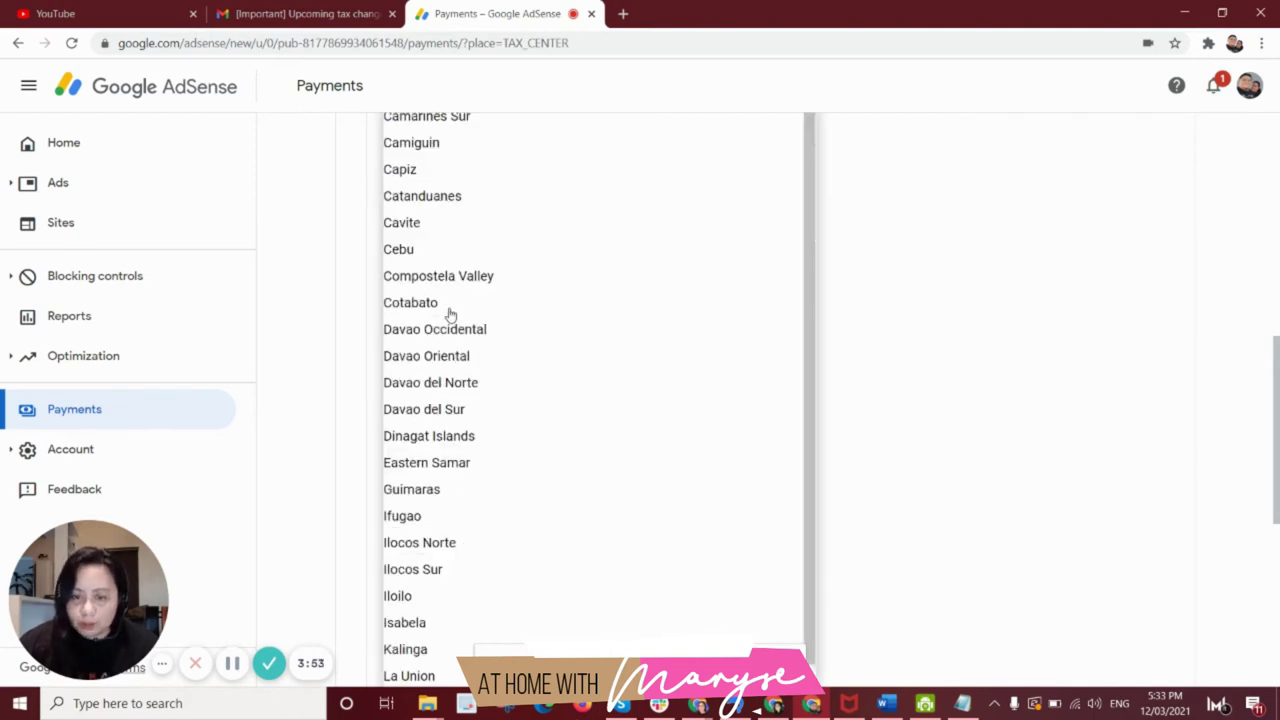
{"action": "left_click", "coordinate": [457, 220]}
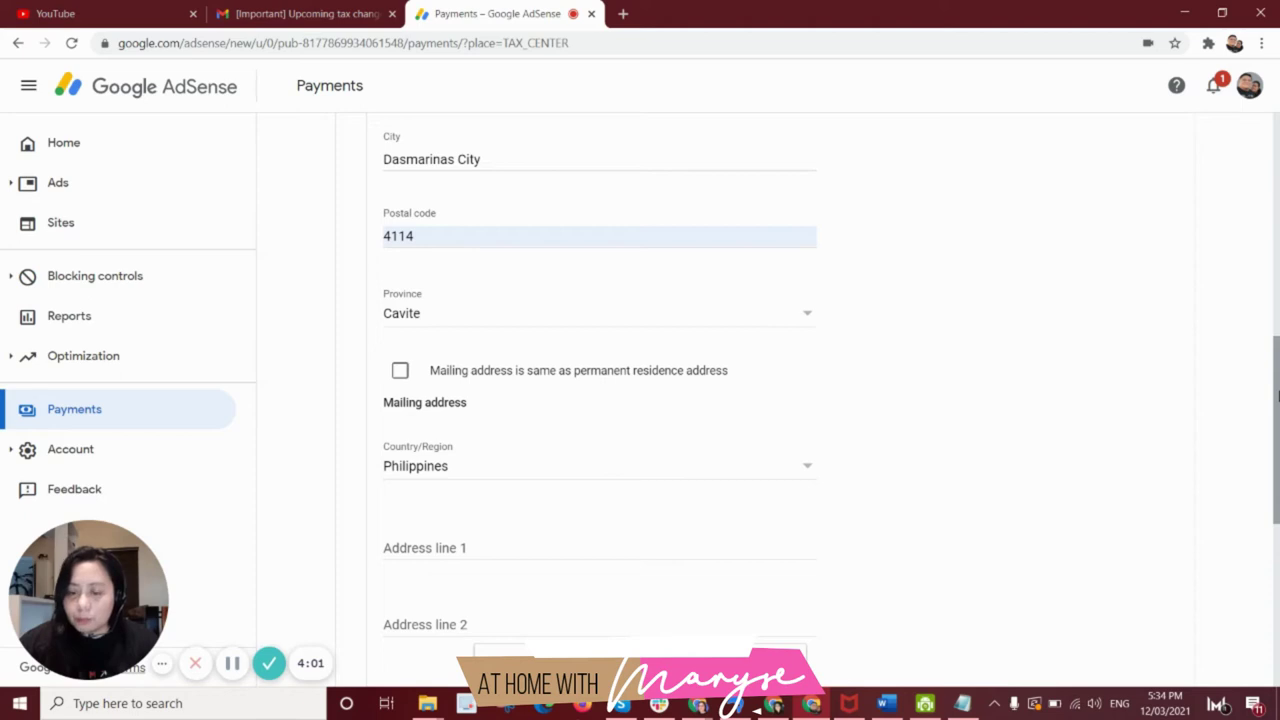
{"action": "left_click", "coordinate": [400, 371]}
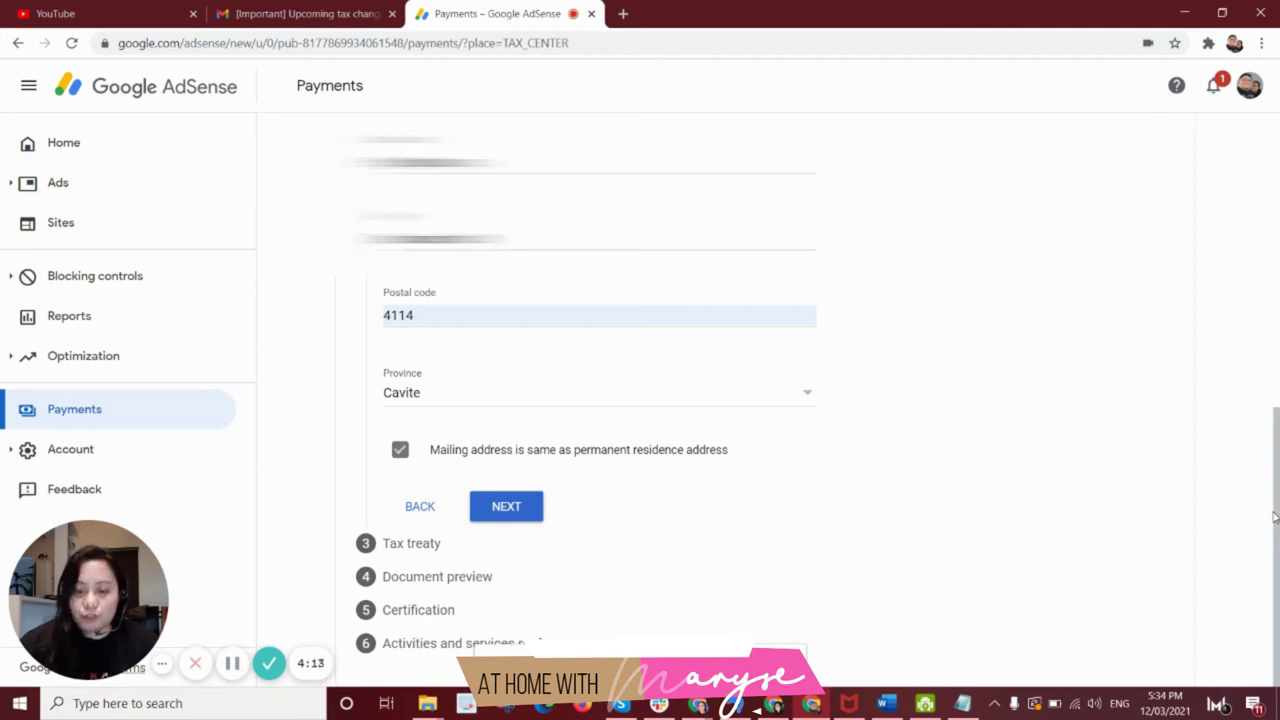
{"action": "left_click", "coordinate": [507, 507]}
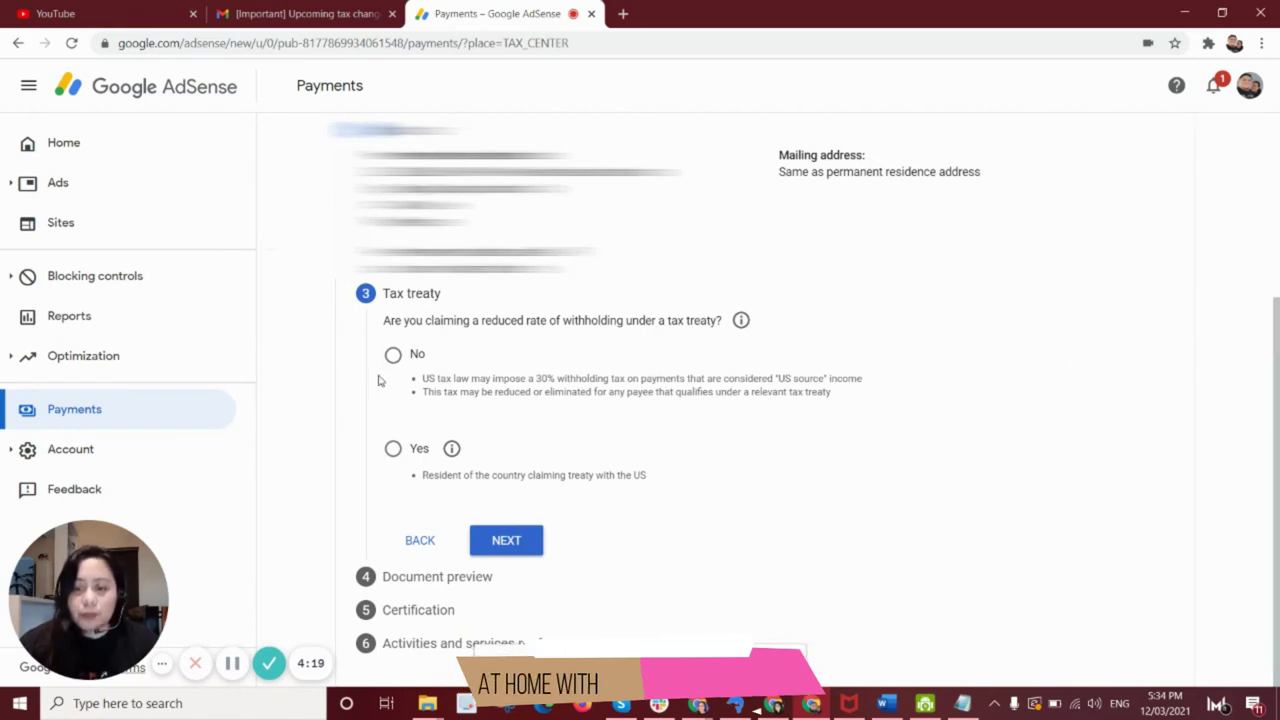
Claim a reduced treaty rate, confirm treaty residence, and select Philippines as the country.
{"action": "left_click", "coordinate": [393, 450]}
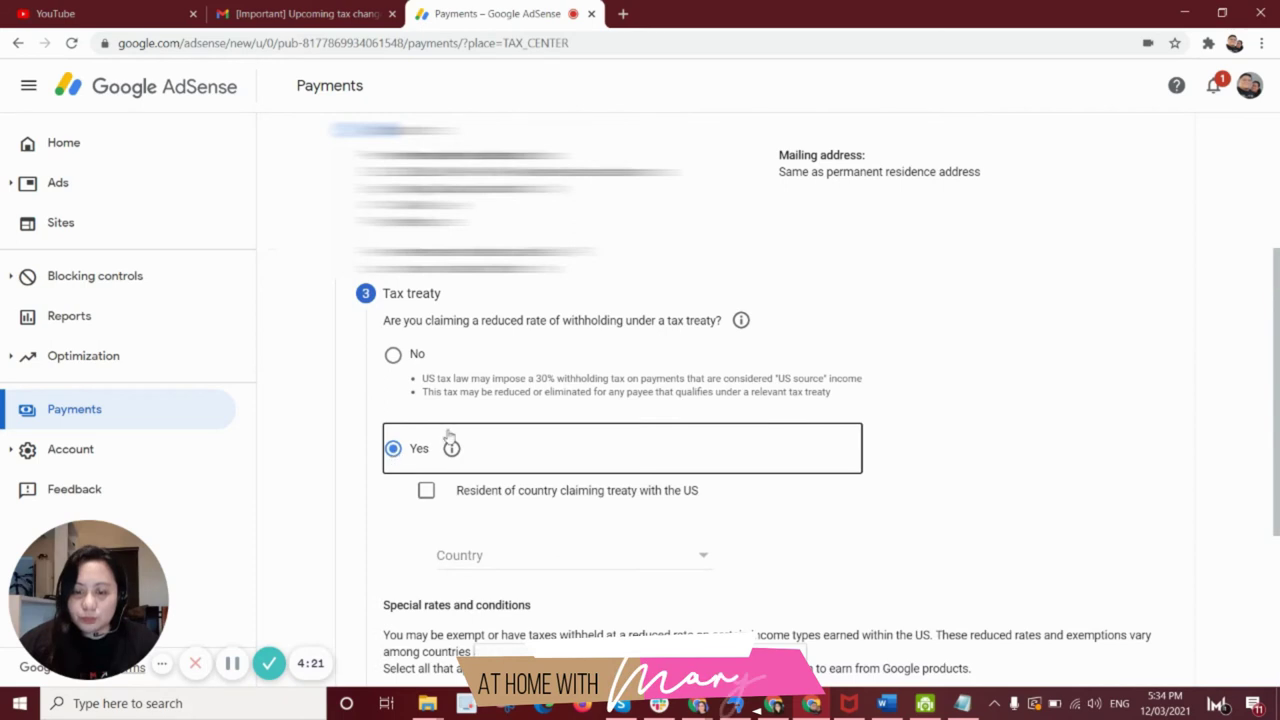
{"action": "left_click", "coordinate": [426, 493]}
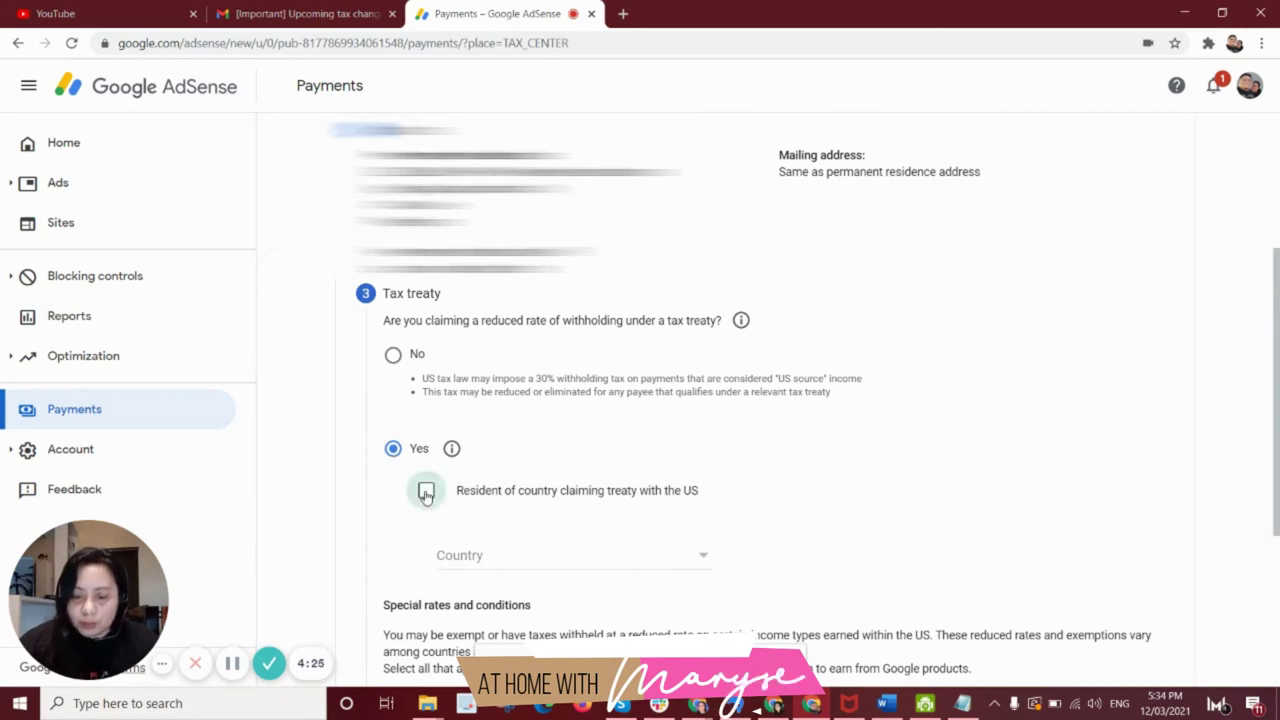
{"action": "left_click", "coordinate": [641, 556]}
{"action": "scroll", "coordinate": [583, 423], "scroll_direction": "down", "scroll_amount": 20}
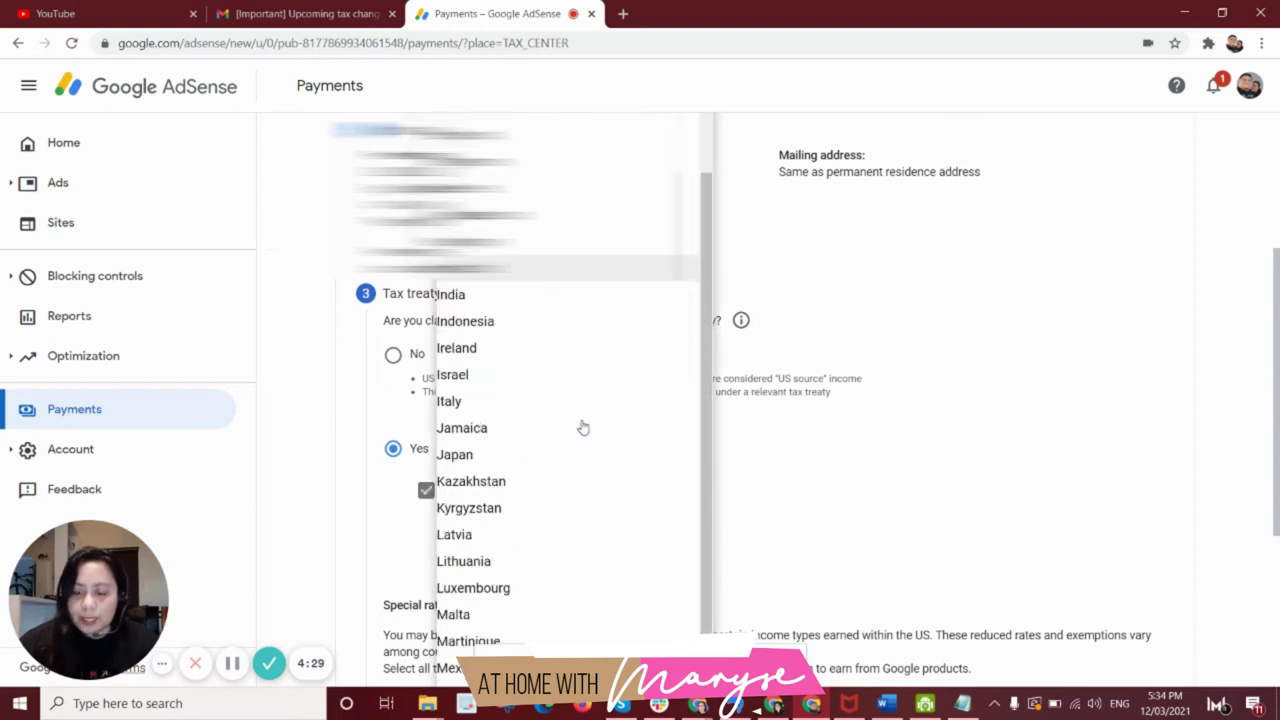
{"action": "left_click", "coordinate": [566, 465]}
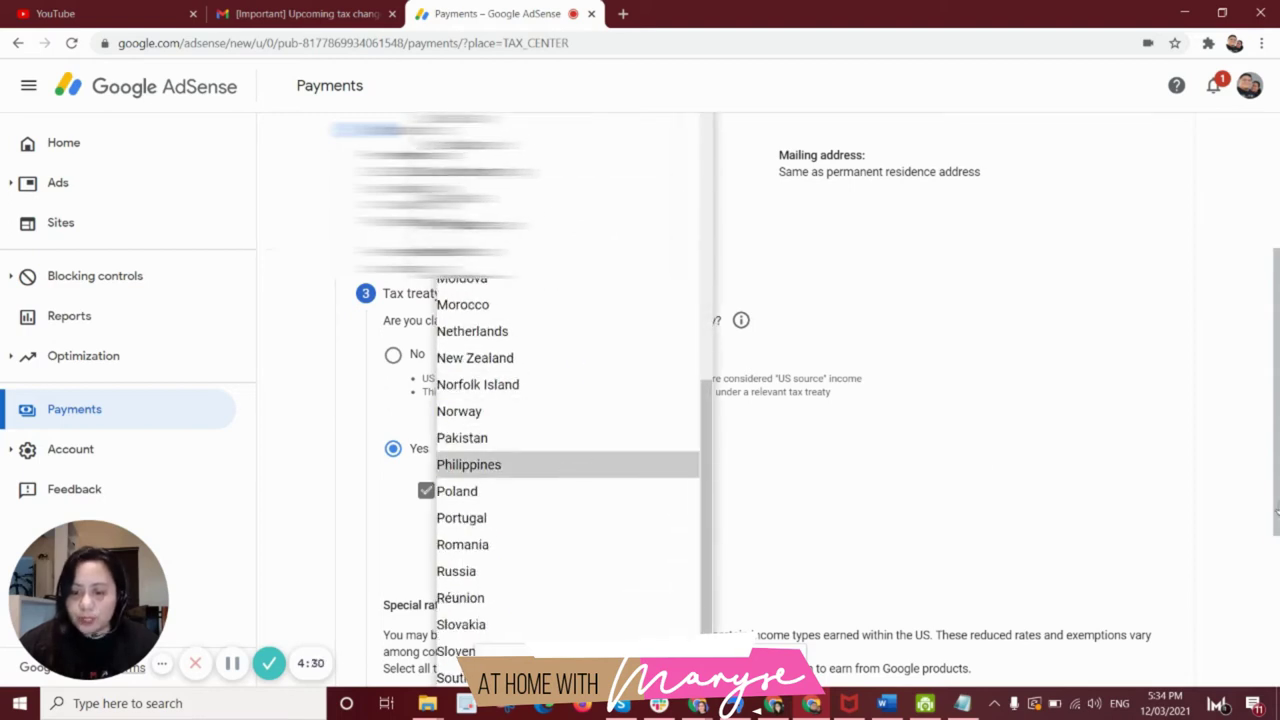
{"action": "scroll", "coordinate": [1275, 500], "scroll_direction": "down", "scroll_amount": 3}
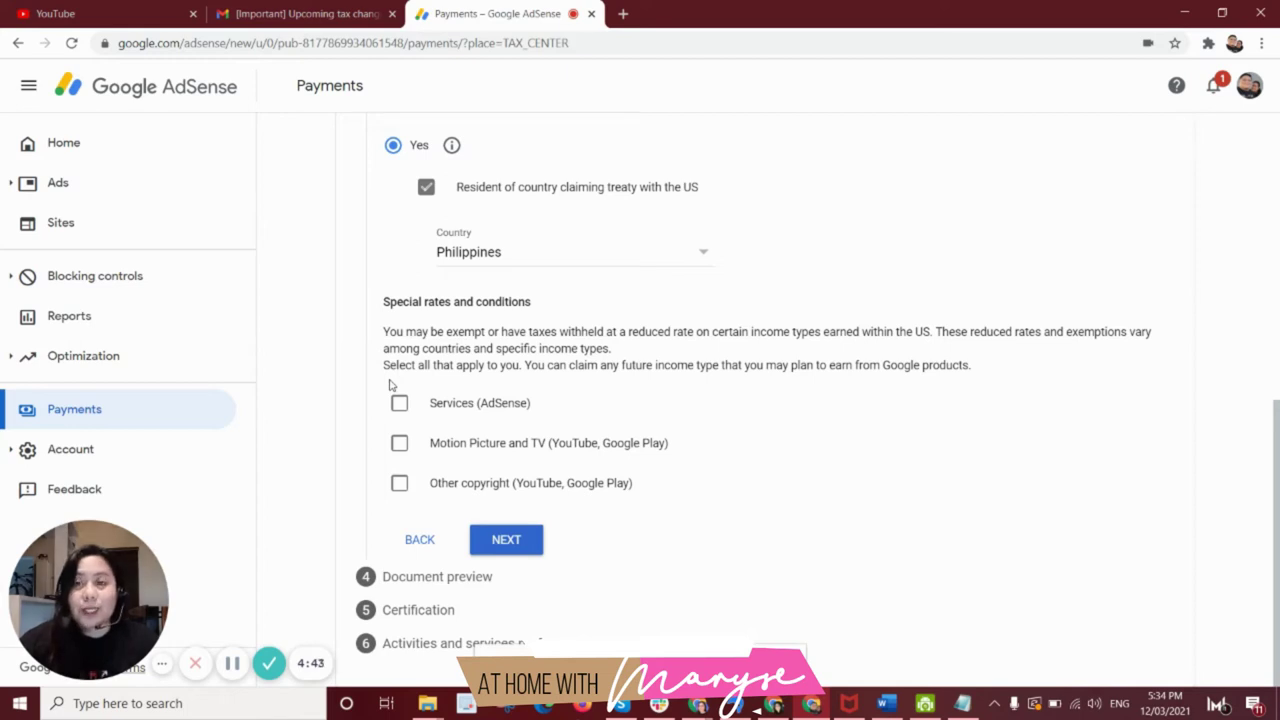
Claim 0% on Services (AdSense) under Article 8 and paragraph 1, ticking the Reason checkbox.
{"action": "left_click", "coordinate": [399, 404]}
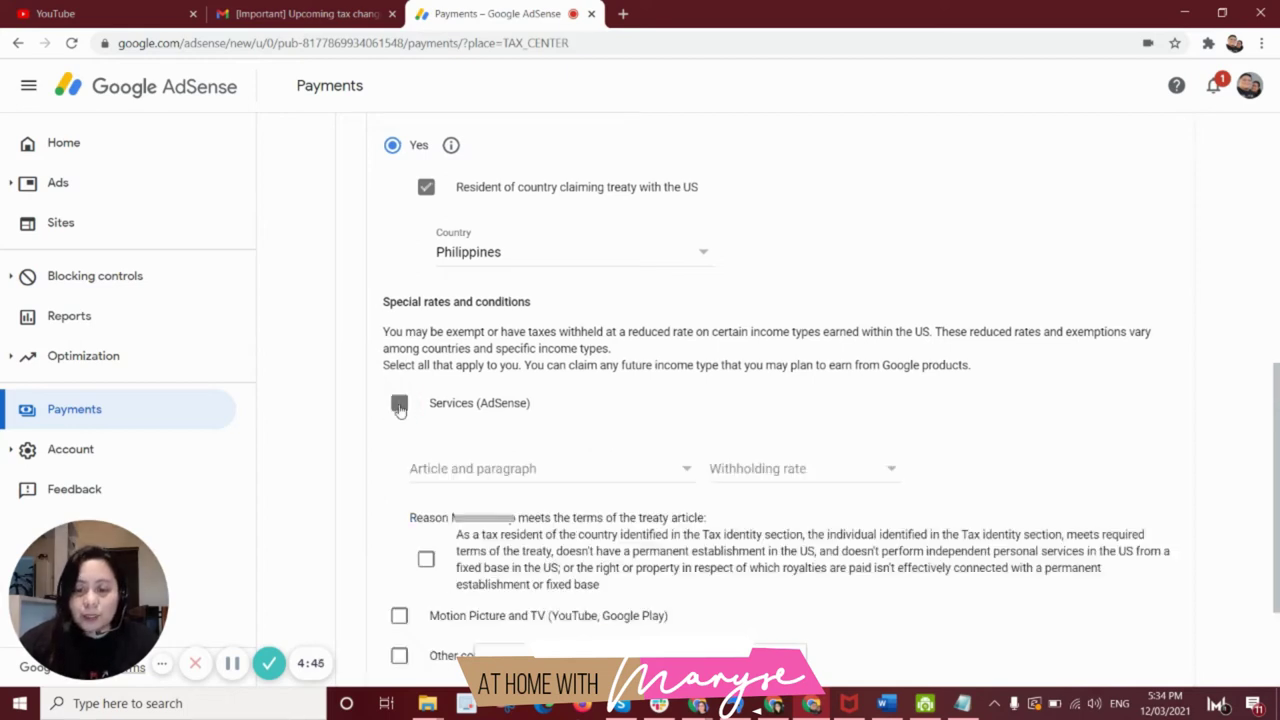
{"action": "left_click_drag", "start_coordinate": [1277, 399], "coordinate": [1273, 461]}
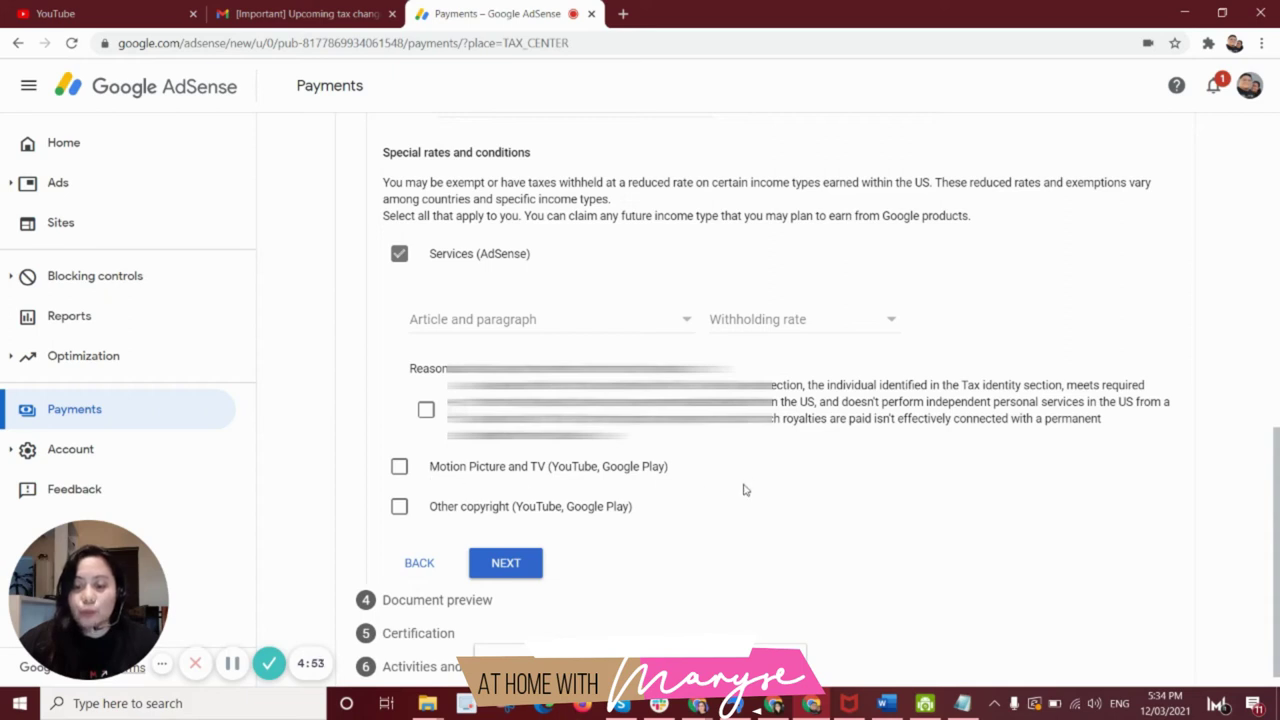
{"action": "left_click_drag", "start_coordinate": [1275, 497], "coordinate": [1275, 476]}
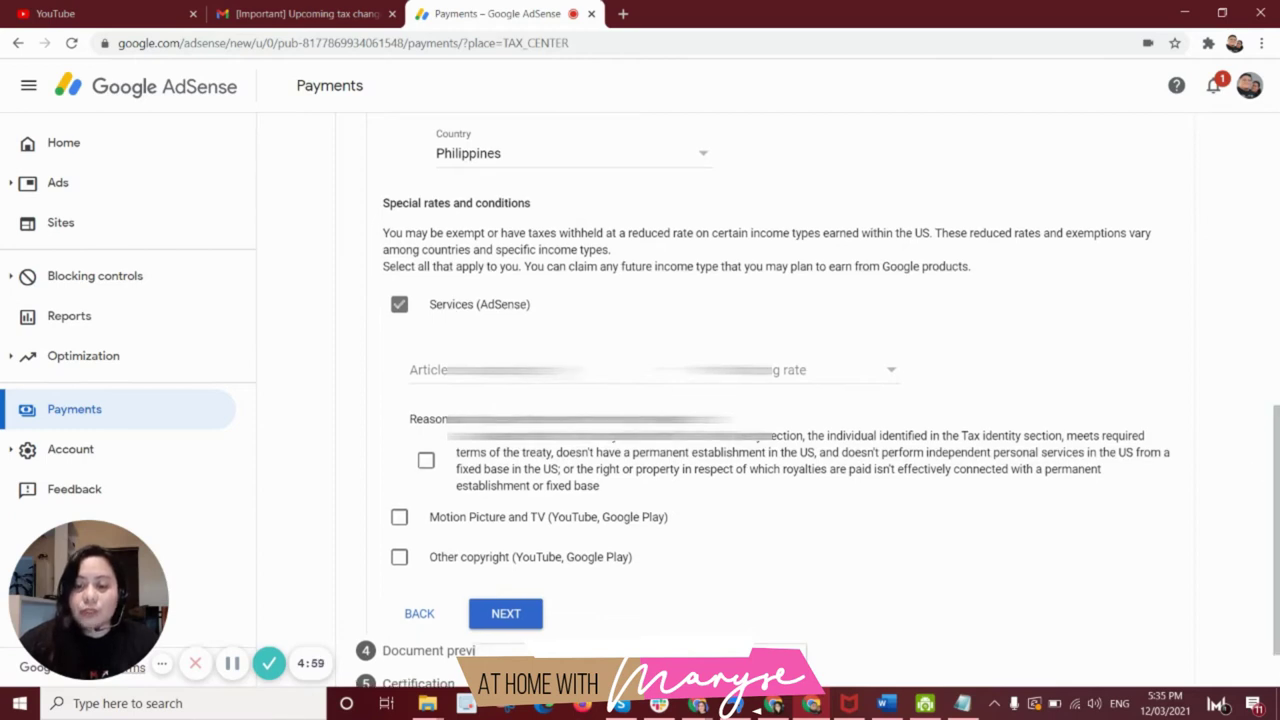
{"action": "left_click", "coordinate": [510, 372]}
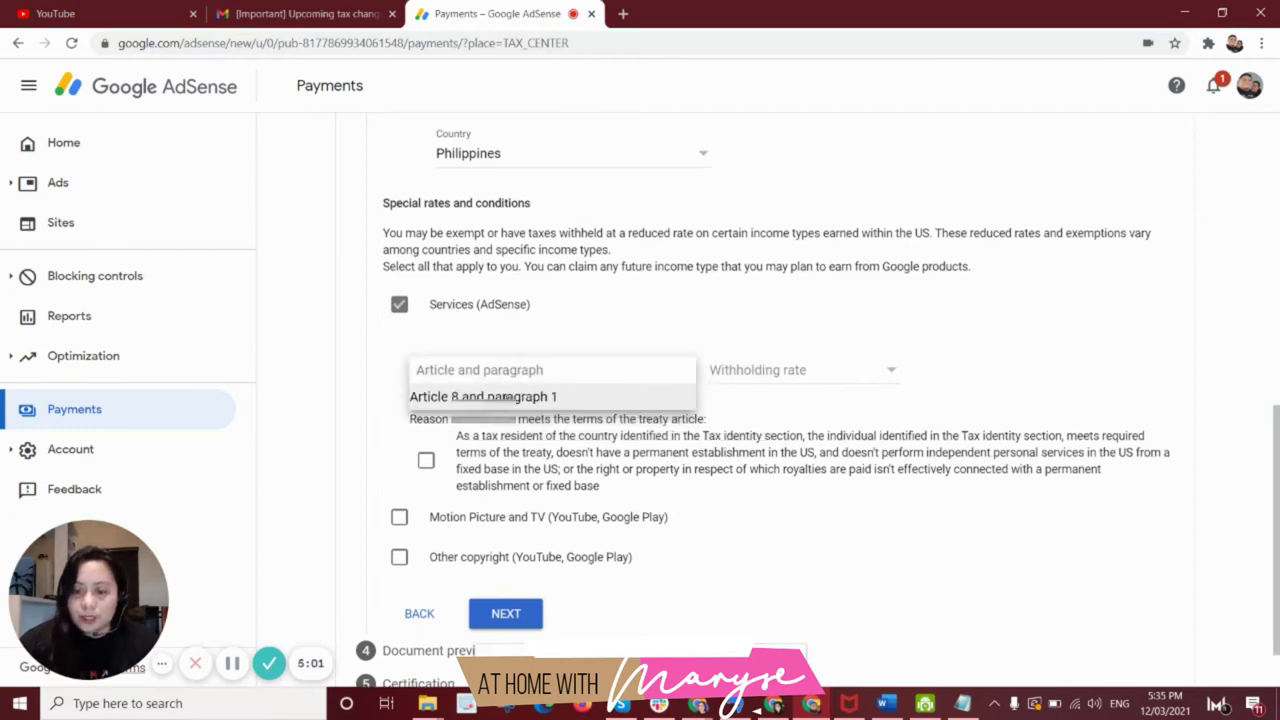
{"action": "left_click", "coordinate": [514, 399]}
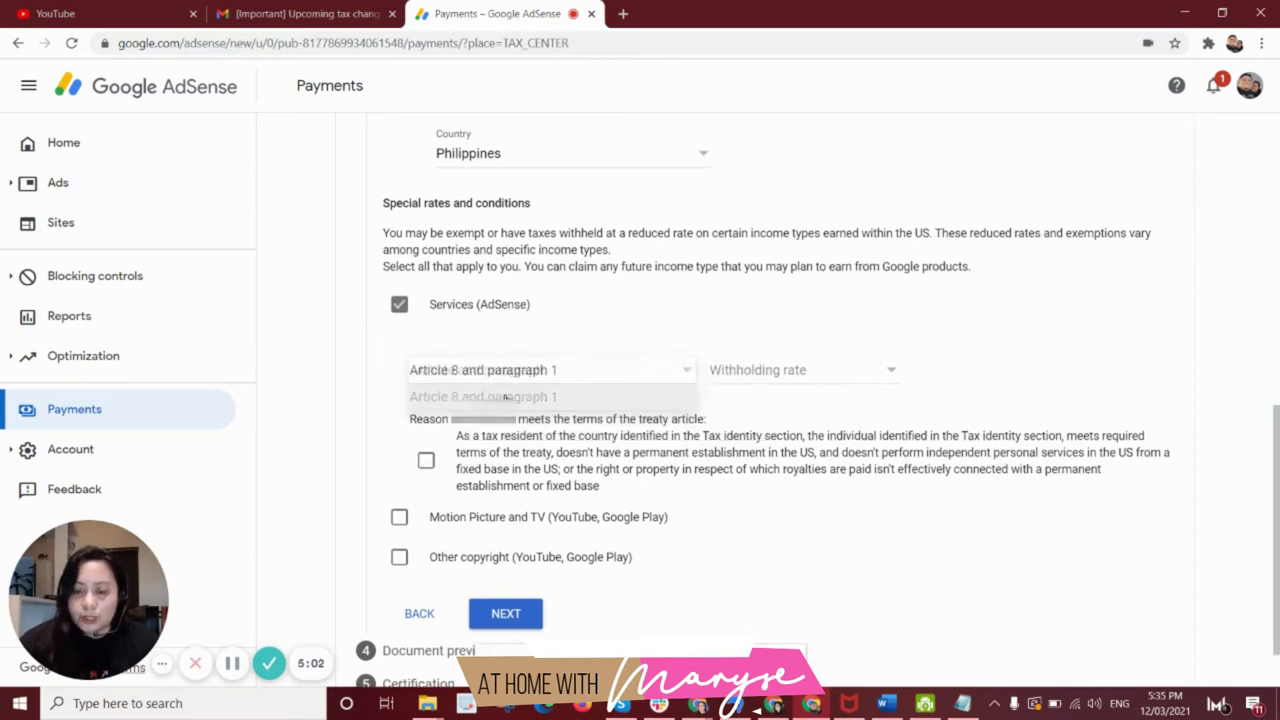
{"action": "left_click", "coordinate": [831, 374]}
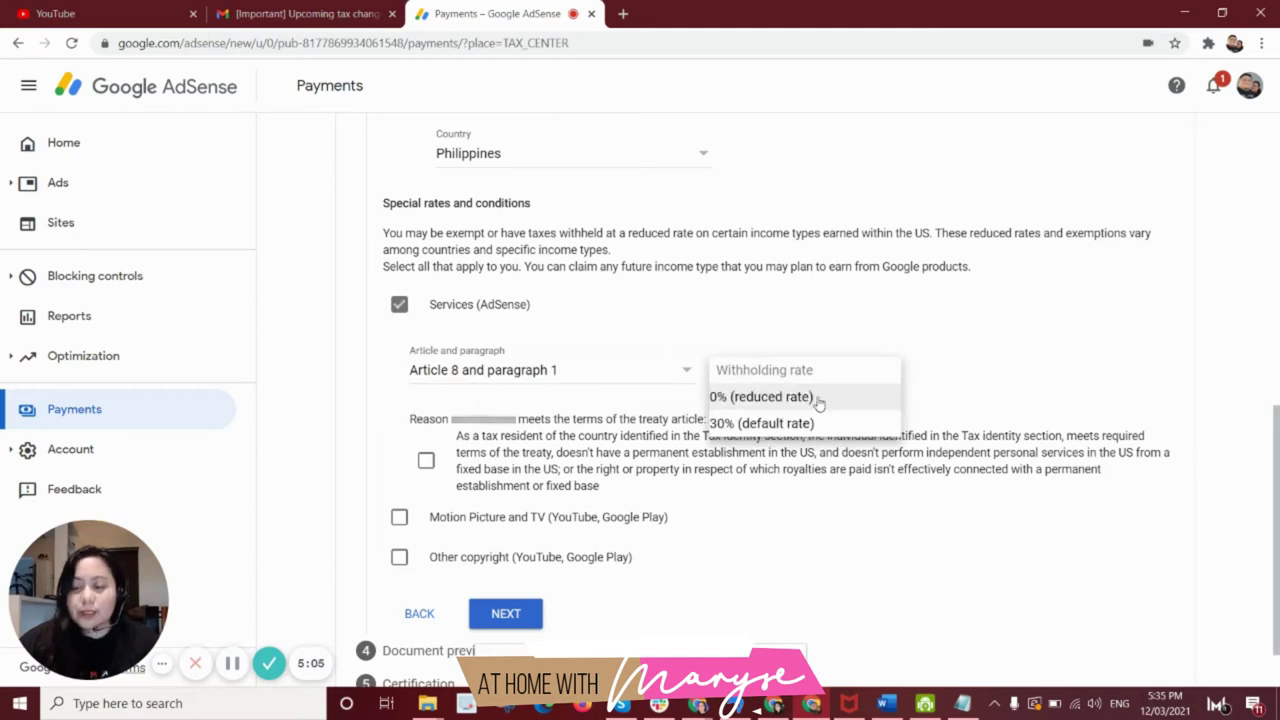
{"action": "left_click", "coordinate": [818, 400]}
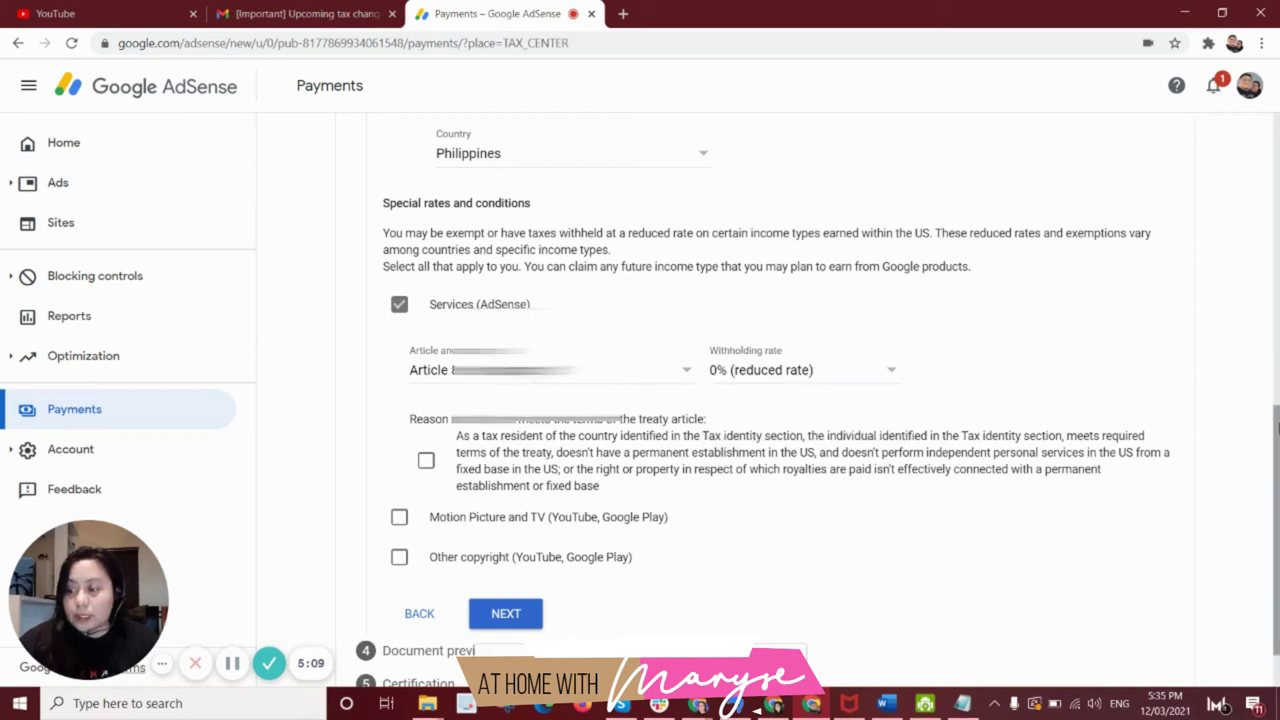
{"action": "scroll", "coordinate": [1277, 428], "scroll_direction": "down", "scroll_amount": 1}
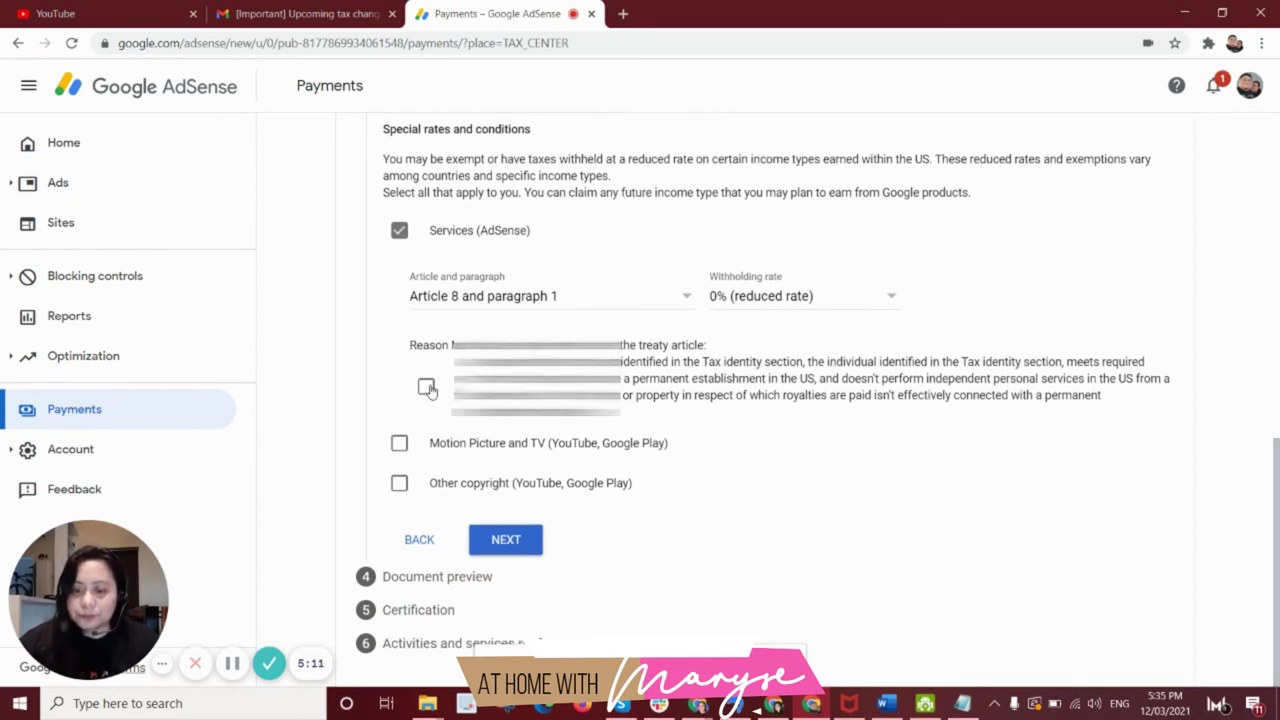
{"action": "left_click", "coordinate": [427, 388]}
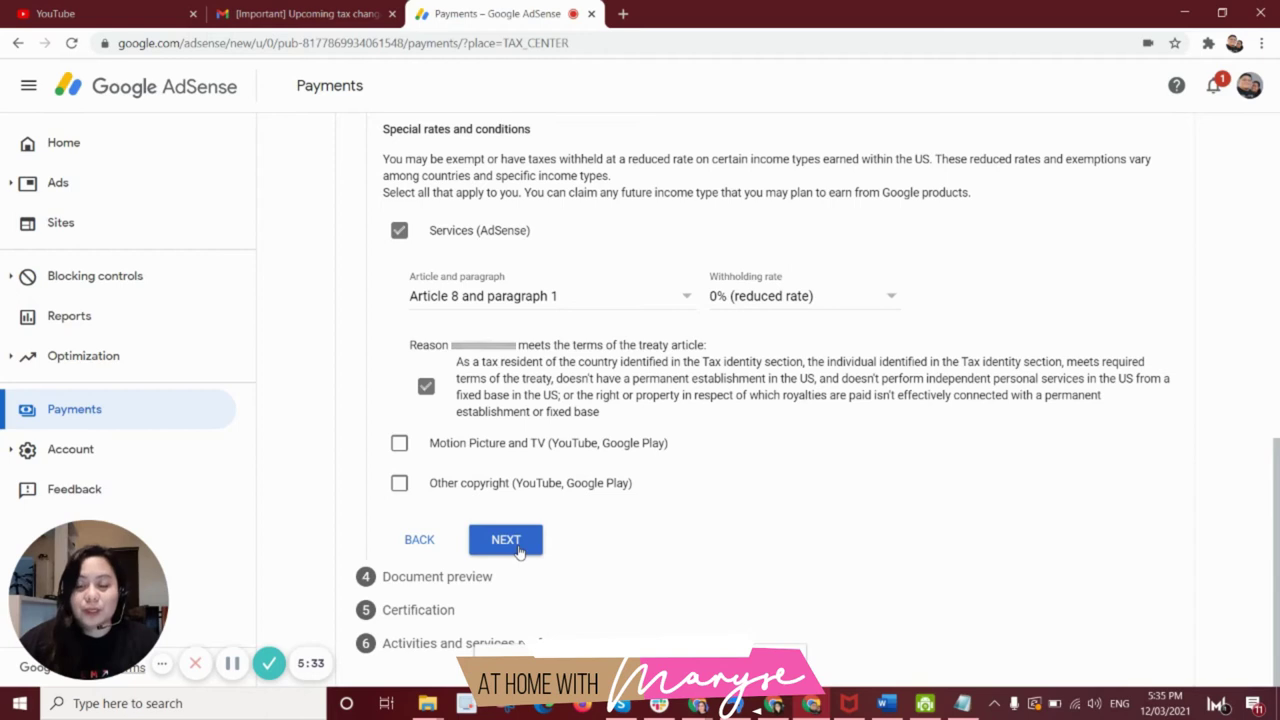
Submit the treaty step and open the Form W-8BEN: Default preview in a new tab.
{"action": "left_click", "coordinate": [515, 547]}
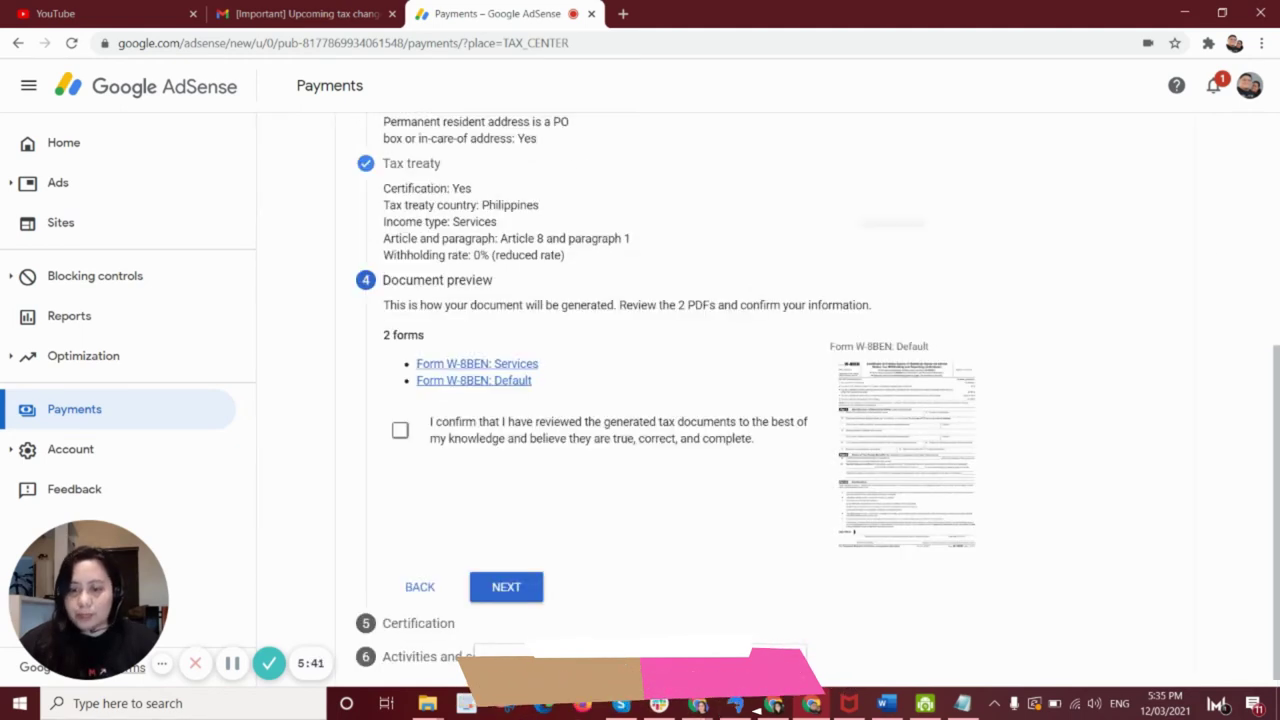
{"action": "scroll", "coordinate": [1276, 393], "scroll_direction": "down", "scroll_amount": 1}
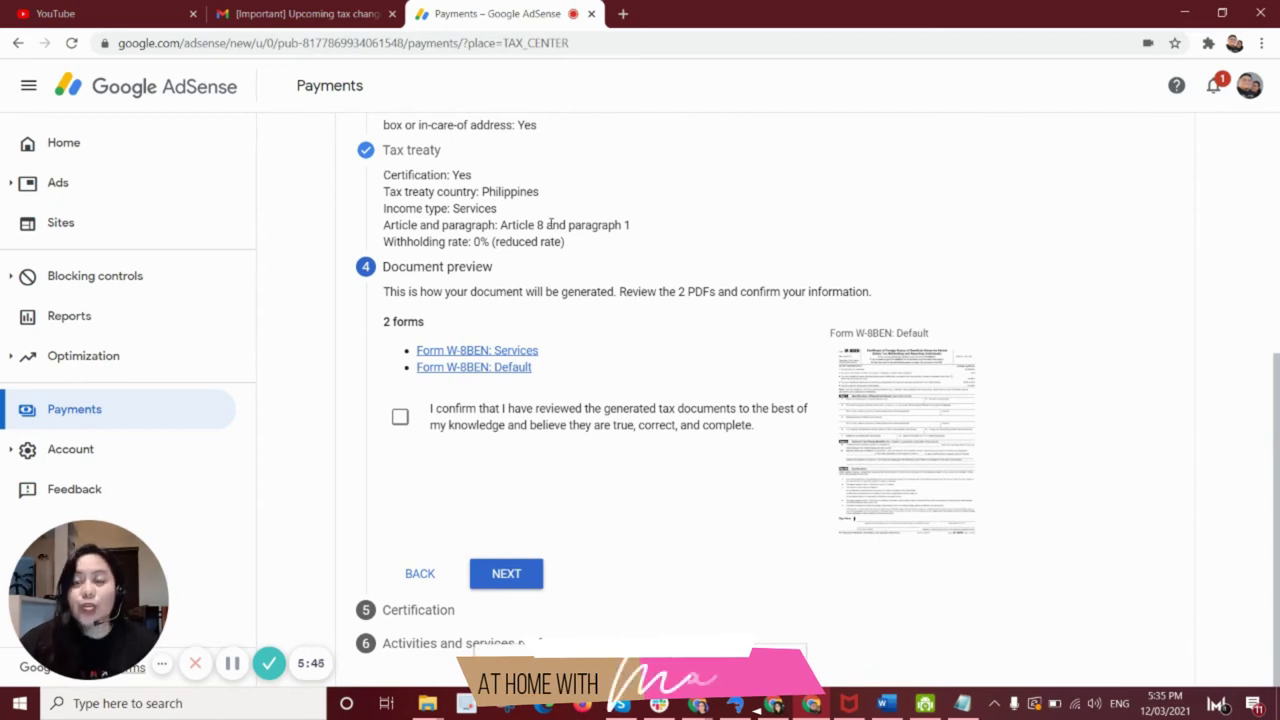
{"action": "left_click", "coordinate": [909, 396]}
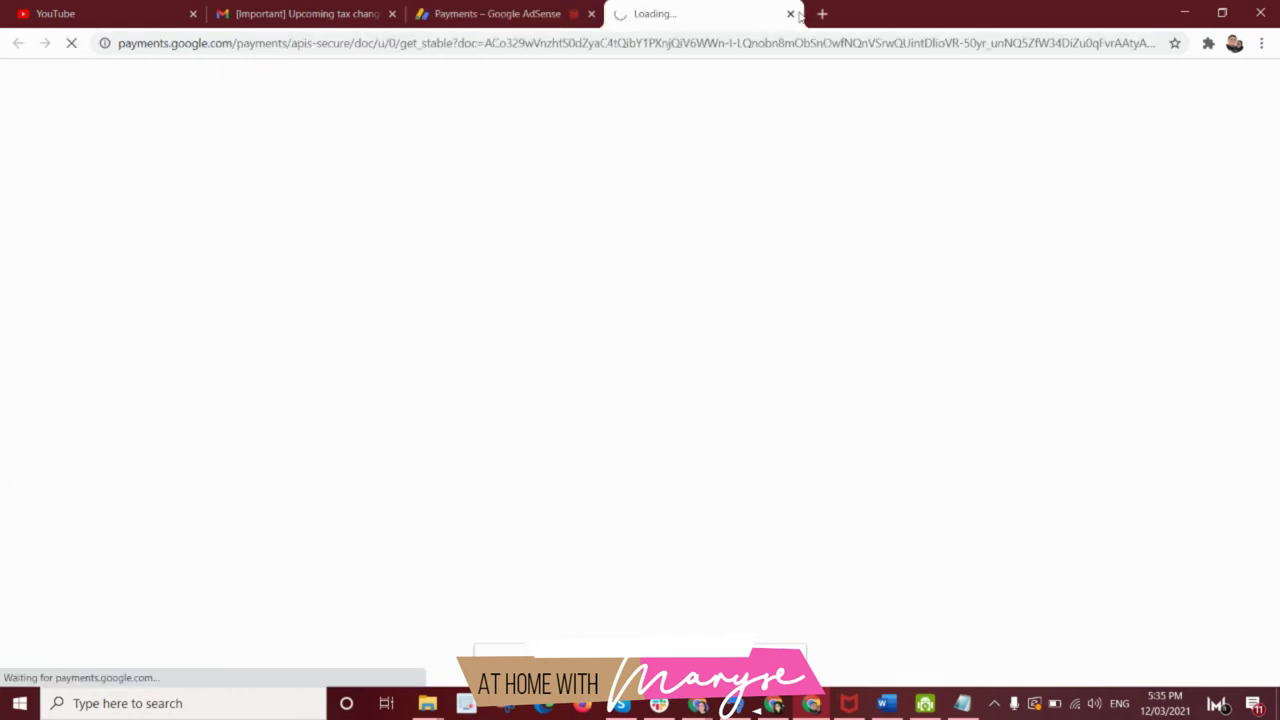